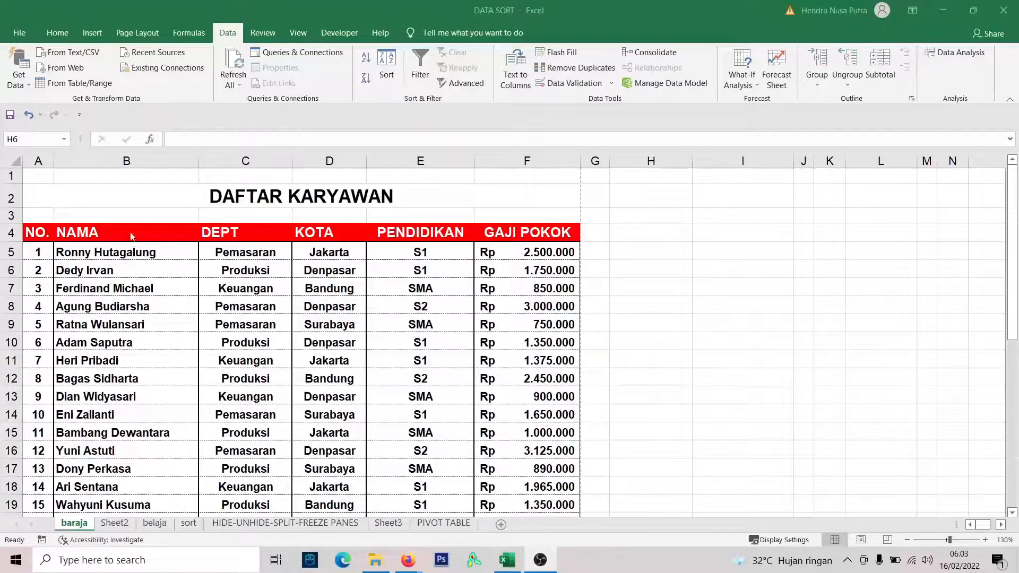
# Look over the DAFTAR KARYAWAN employee list and its header row from NAMA to GAJI POKOK.
pyautogui.click(480, 269)
pyautogui.scroll(-7, 300, 320)
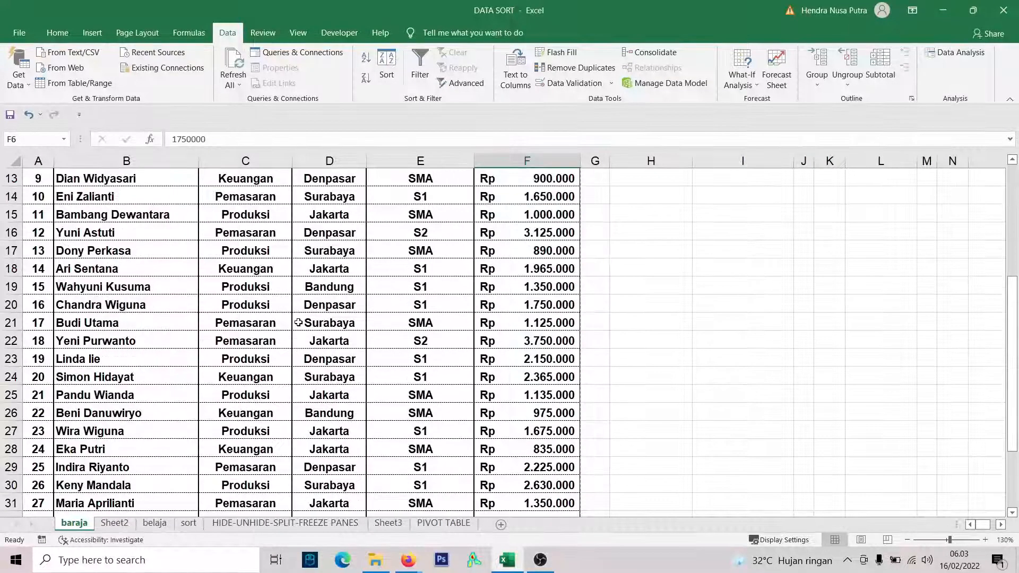
pyautogui.scroll(6, 184, 346)
pyautogui.scroll(1, 185, 346)
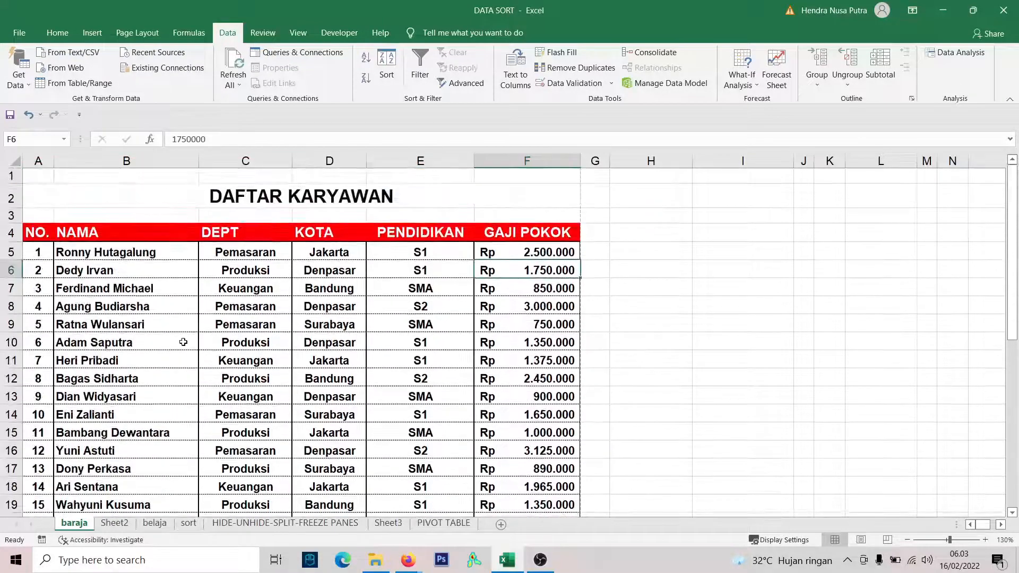
pyautogui.click(661, 289)
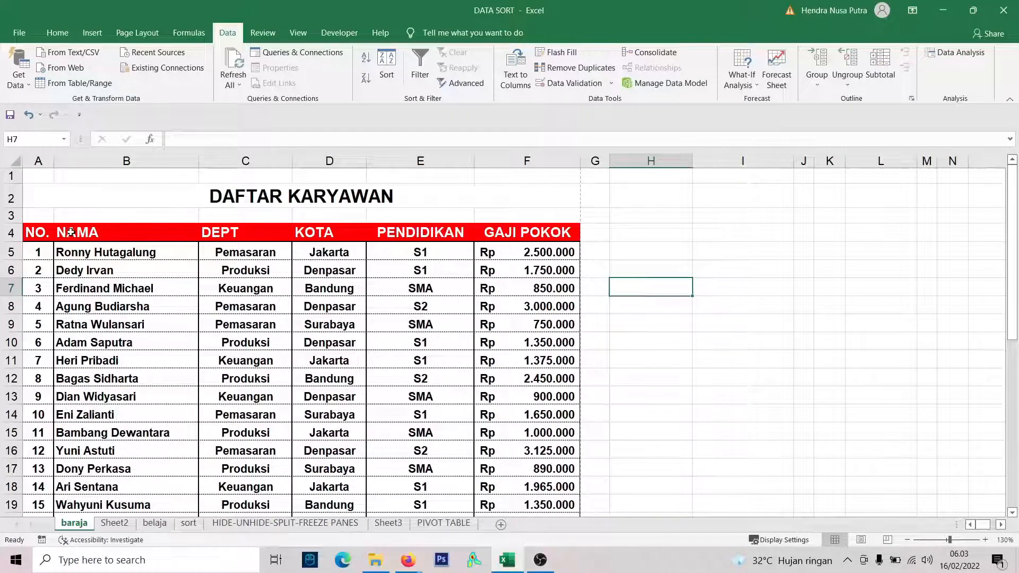
pyautogui.moveTo(61, 232); pyautogui.dragTo(531, 231)
pyautogui.scroll(-6, 207, 291)
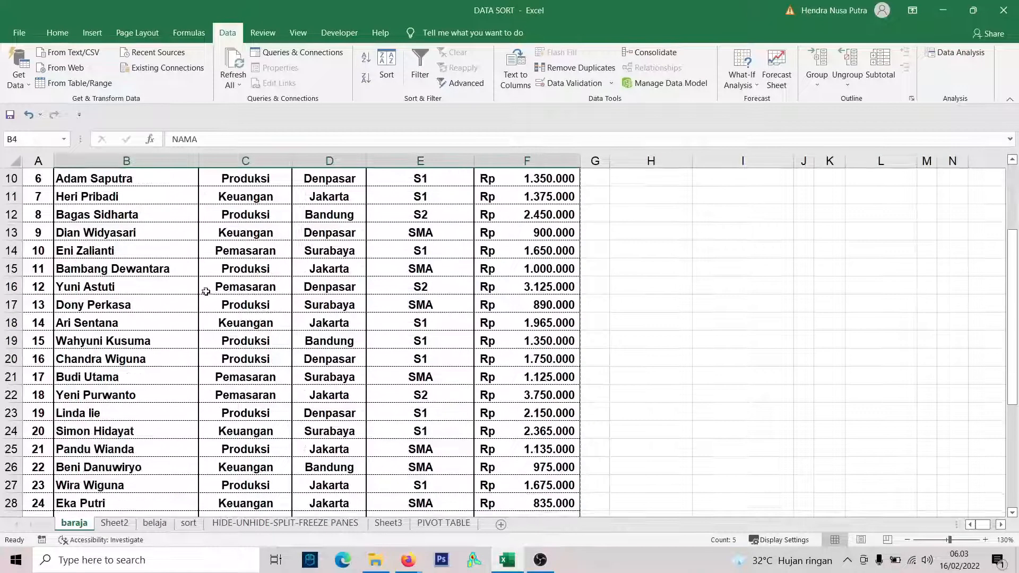
pyautogui.scroll(6, 210, 299)
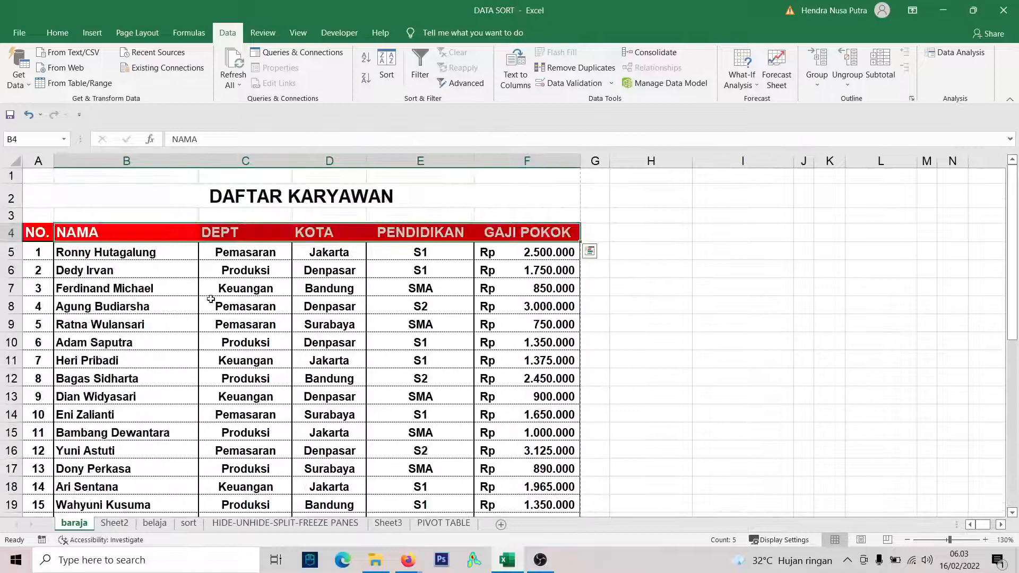
# Examine the entries in the DEPT, KOTA and PENDIDIKAN columns of the employee list.
pyautogui.click(269, 235)
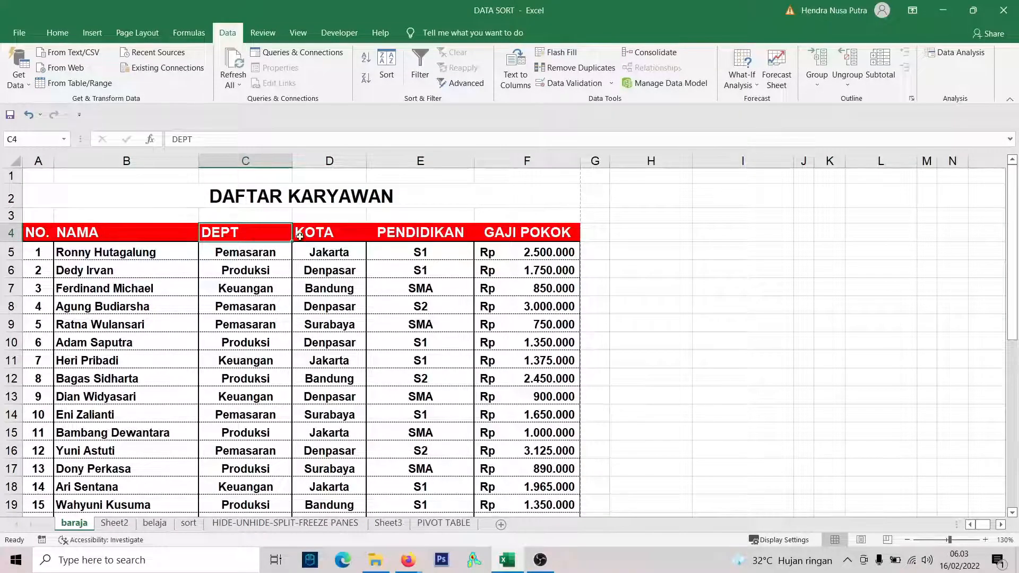
pyautogui.scroll(-7, 276, 233)
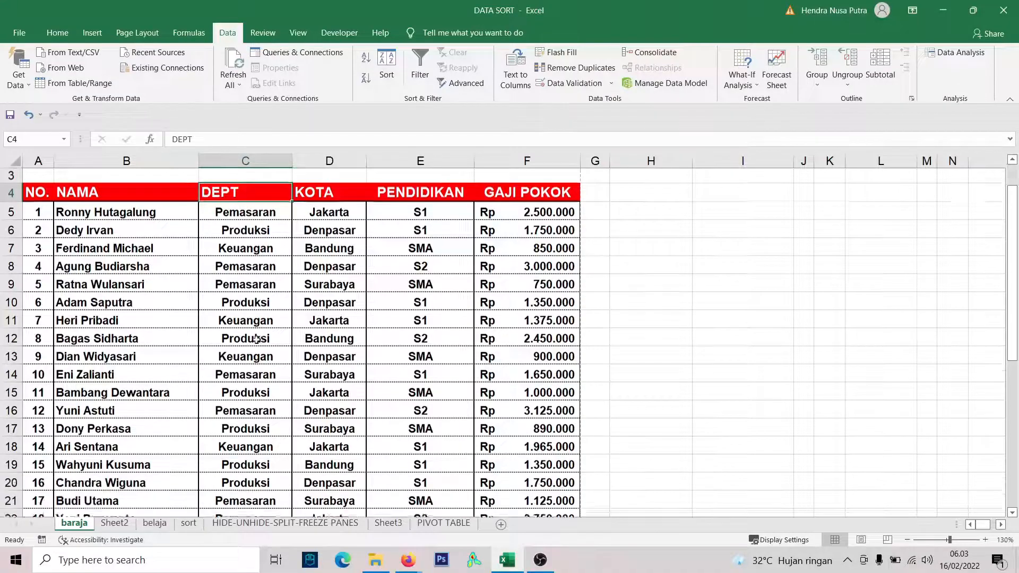
pyautogui.scroll(7, 274, 406)
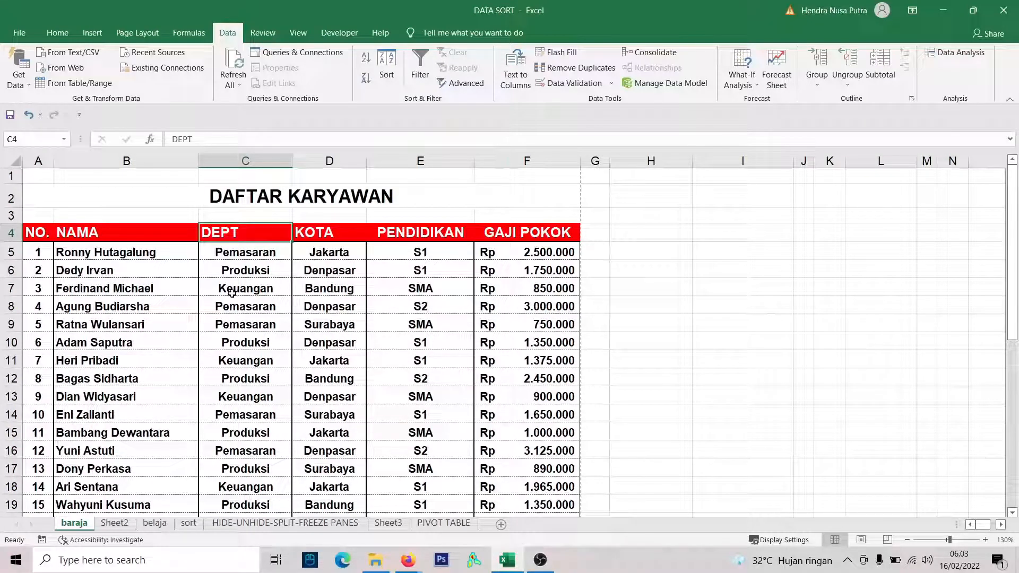
pyautogui.click(318, 236)
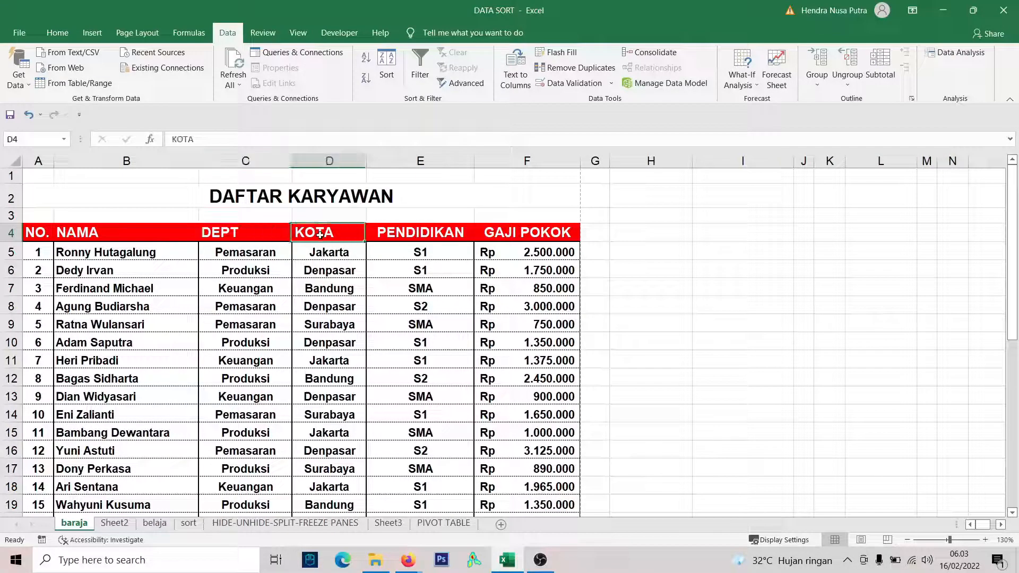
pyautogui.scroll(-1, 351, 371)
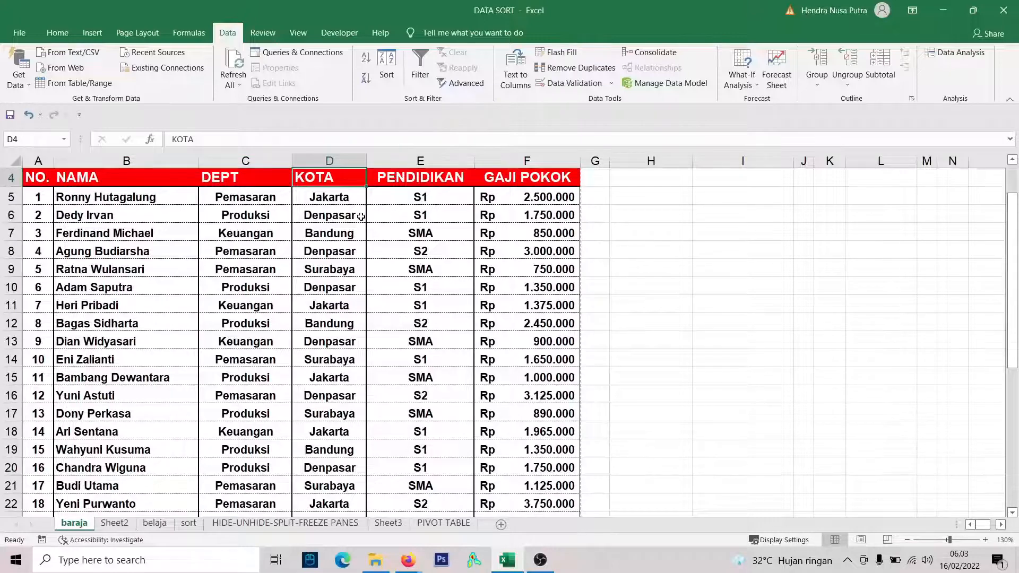
pyautogui.scroll(1, 341, 247)
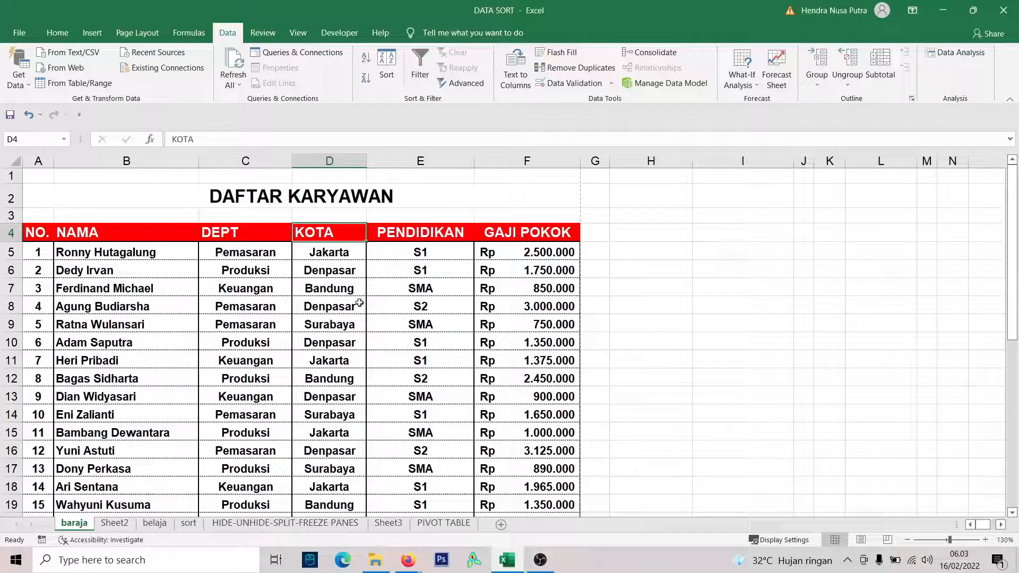
pyautogui.click(412, 269)
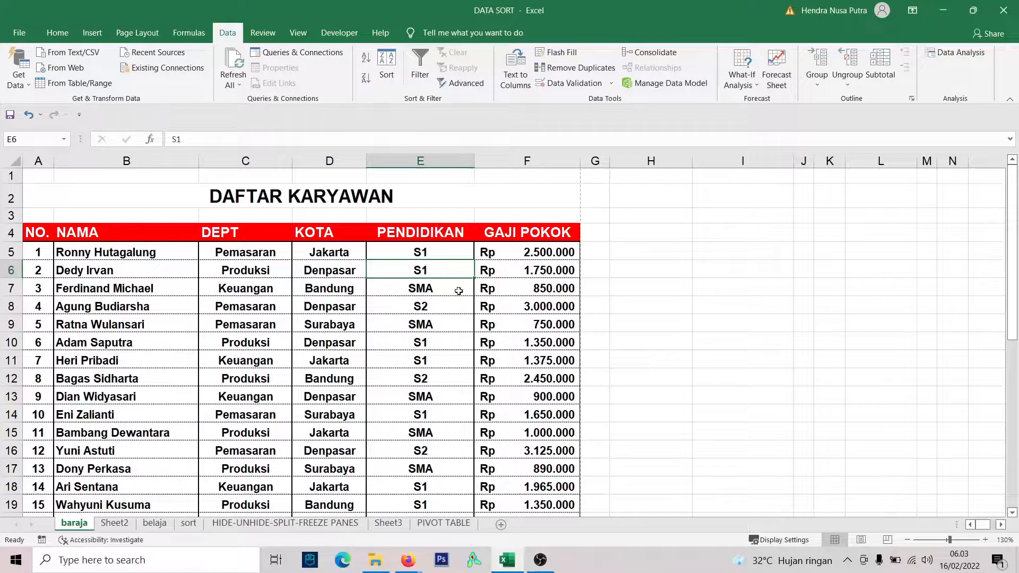
pyautogui.scroll(-1, 437, 283)
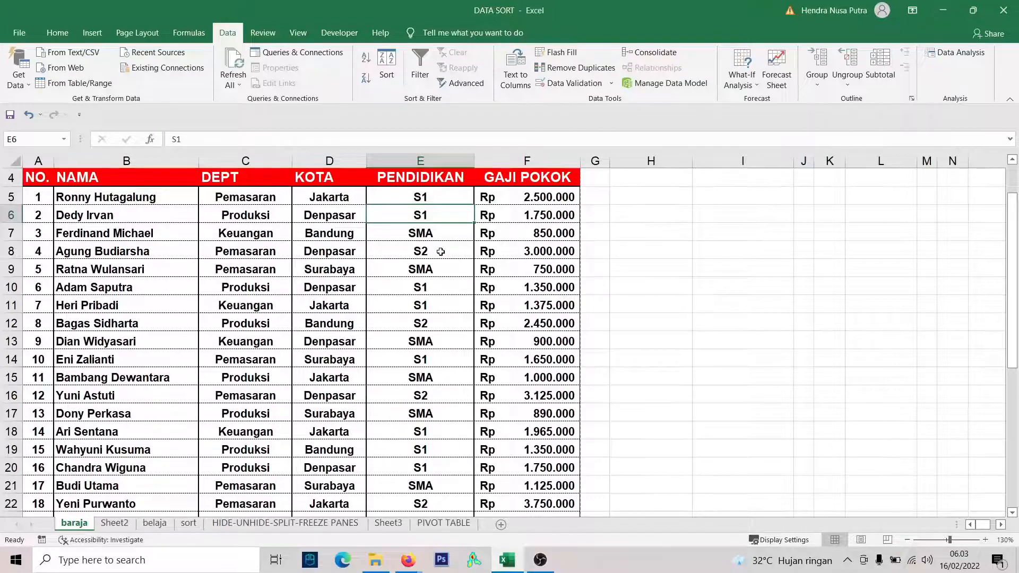
pyautogui.scroll(-1, 454, 291)
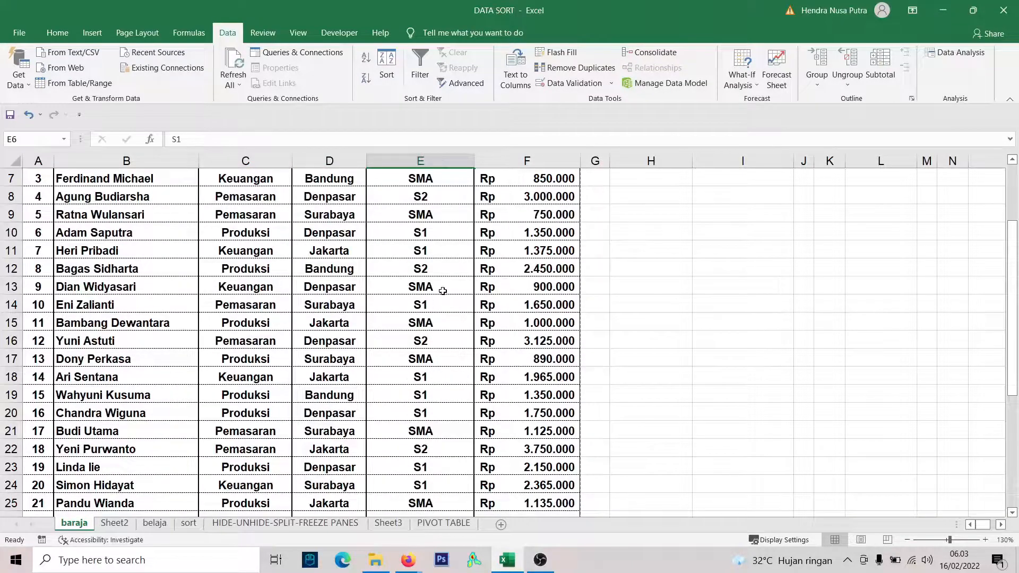
pyautogui.scroll(2, 442, 291)
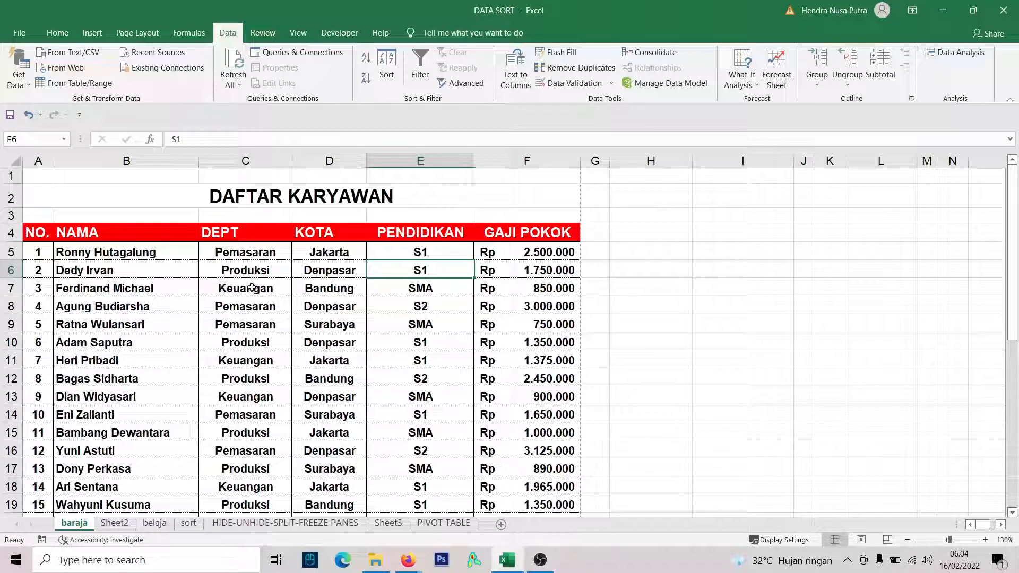
# Examine individual employee records across the NAMA to GAJI POKOK columns, down to the end of the list.
pyautogui.click(335, 378)
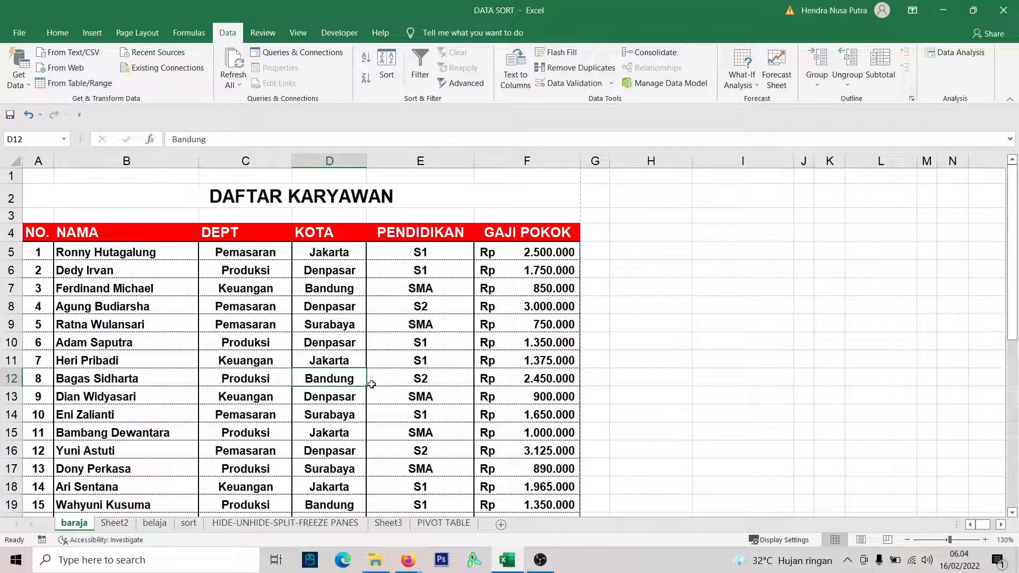
pyautogui.click(238, 310)
pyautogui.scroll(-1, 313, 325)
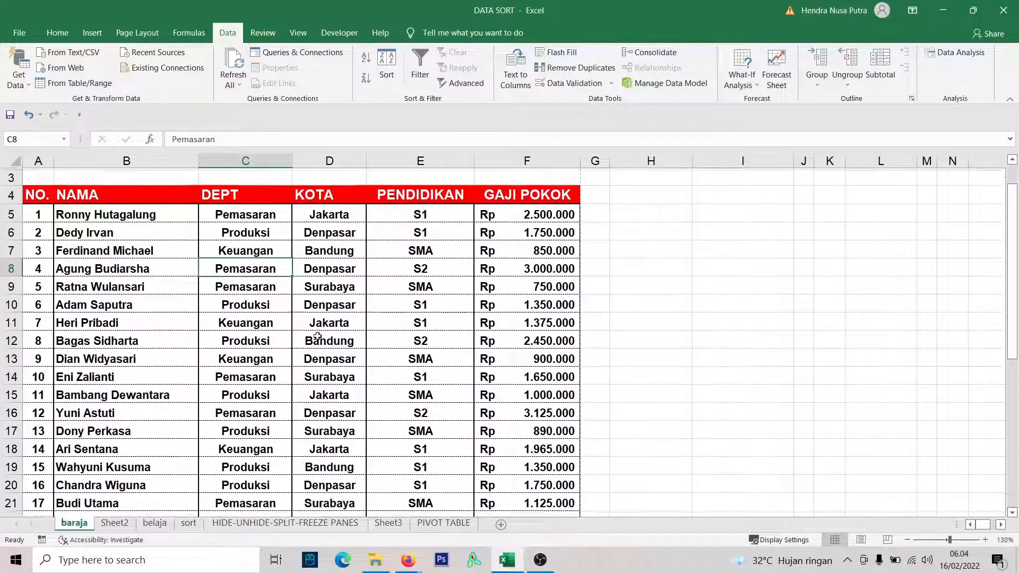
pyautogui.scroll(-1, 317, 336)
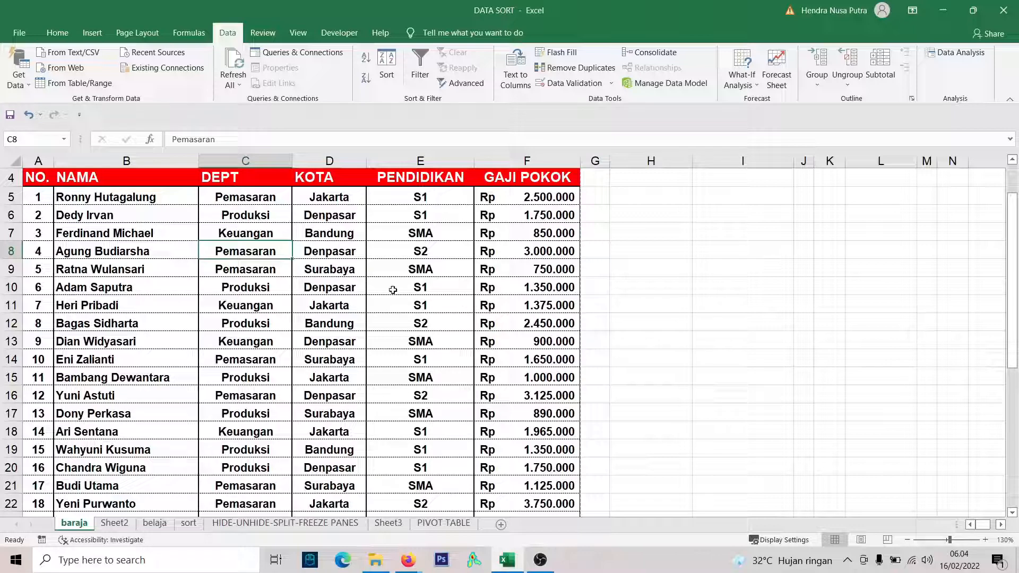
pyautogui.click(309, 304)
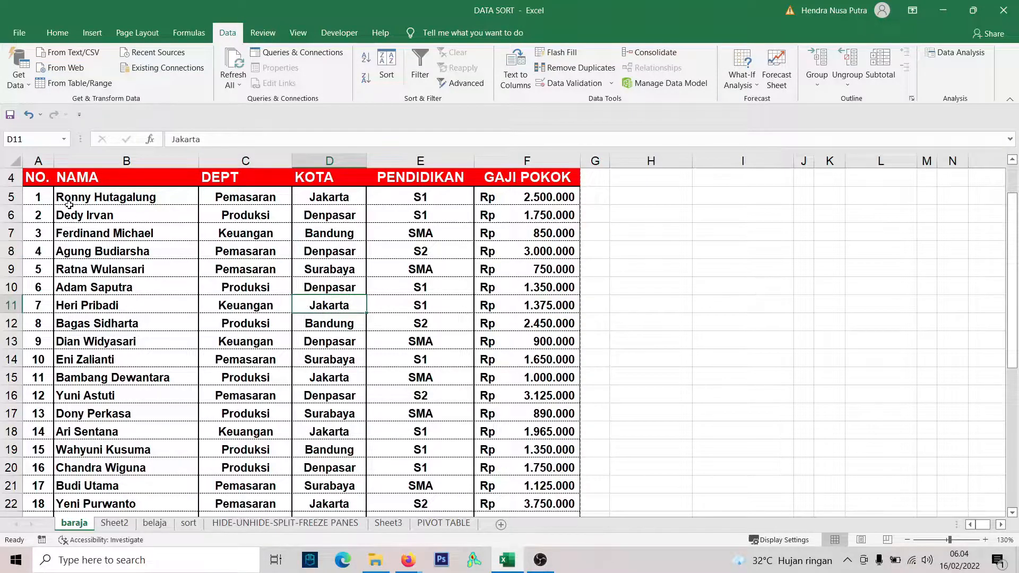
pyautogui.moveTo(69, 205); pyautogui.dragTo(573, 215)
pyautogui.click(167, 268)
pyautogui.moveTo(262, 264); pyautogui.dragTo(531, 268)
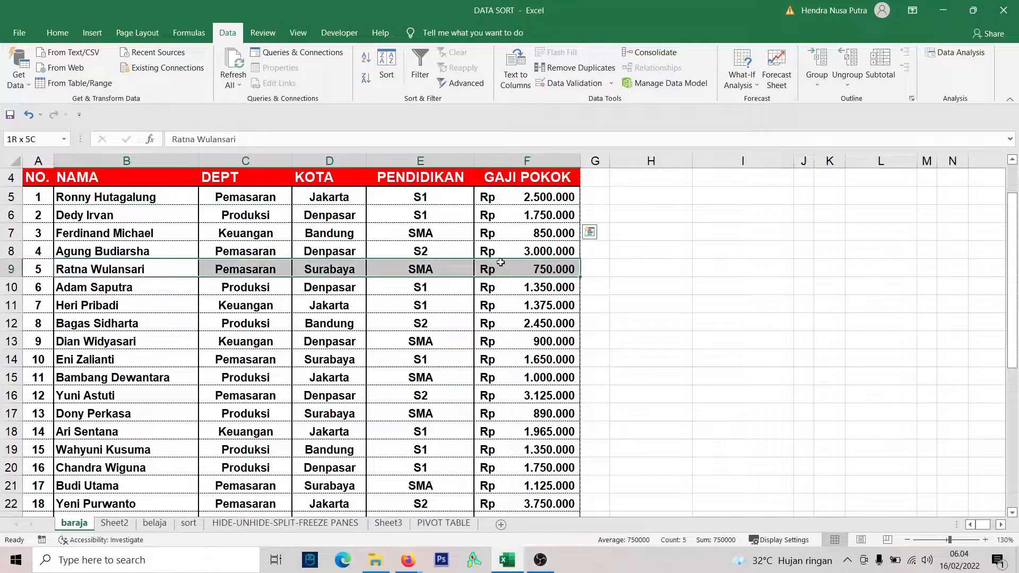
pyautogui.moveTo(141, 306); pyautogui.dragTo(531, 307)
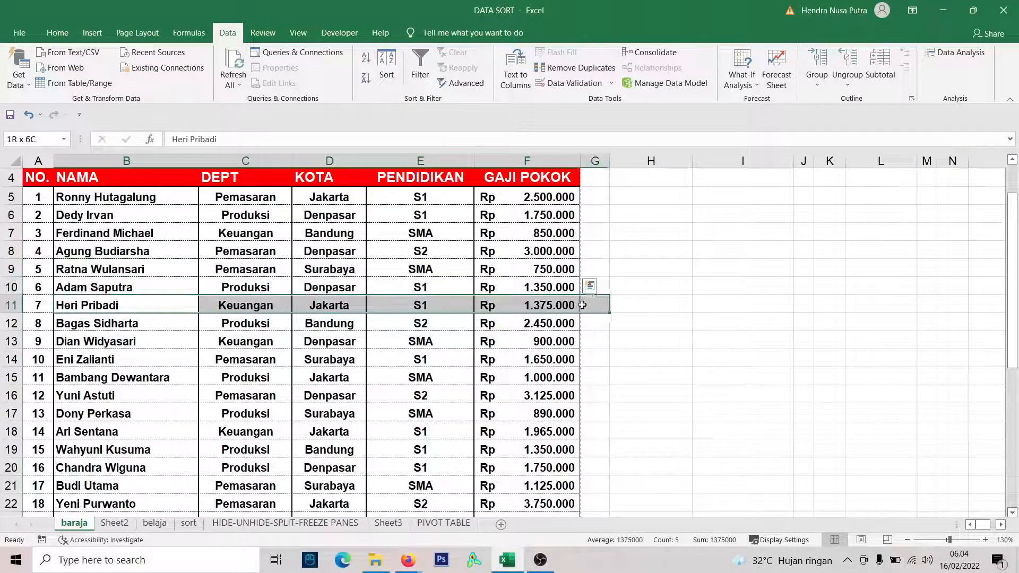
pyautogui.scroll(-5, 296, 376)
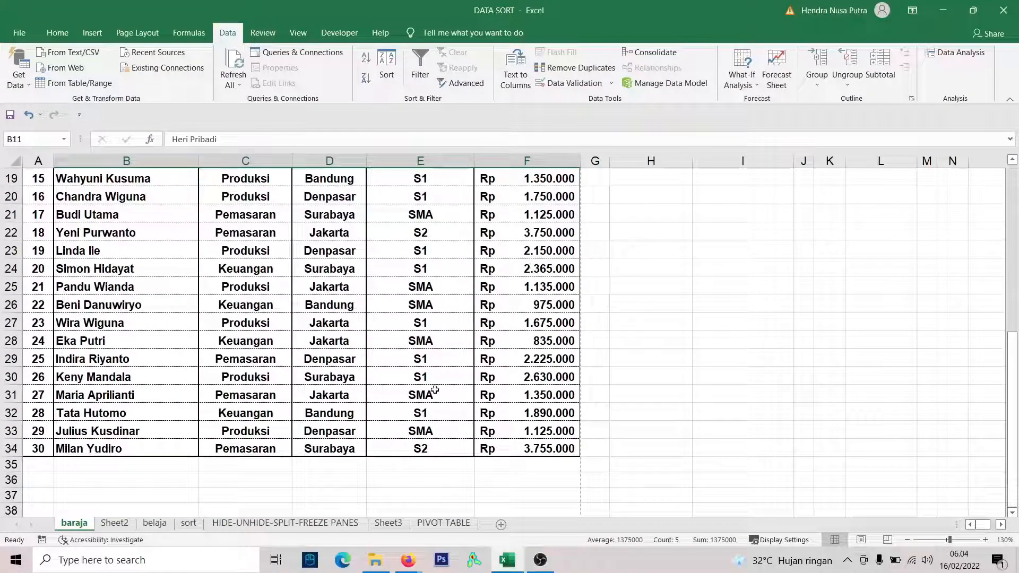
pyautogui.scroll(-2, 371, 401)
pyautogui.scroll(8, 371, 401)
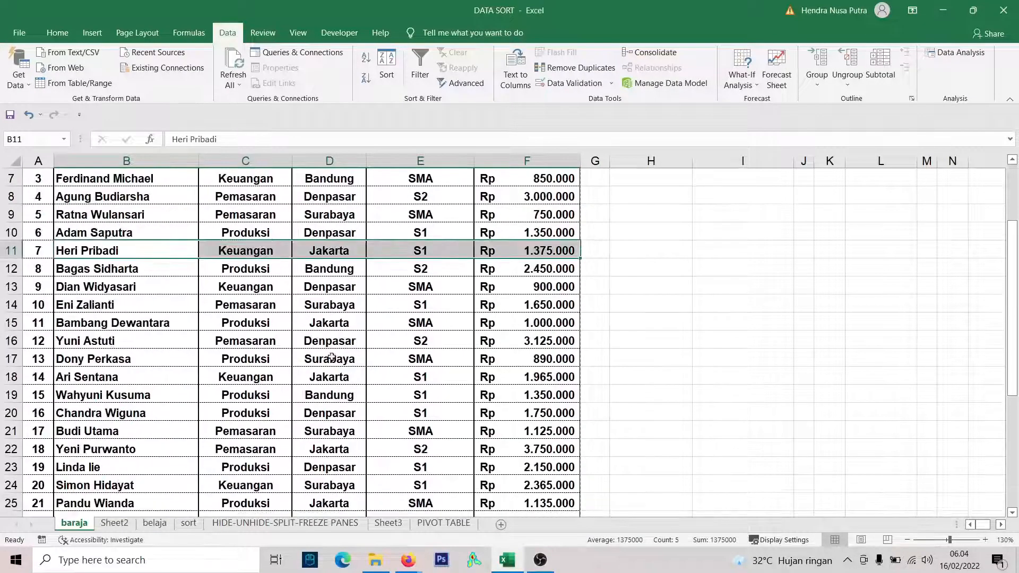
pyautogui.click(310, 306)
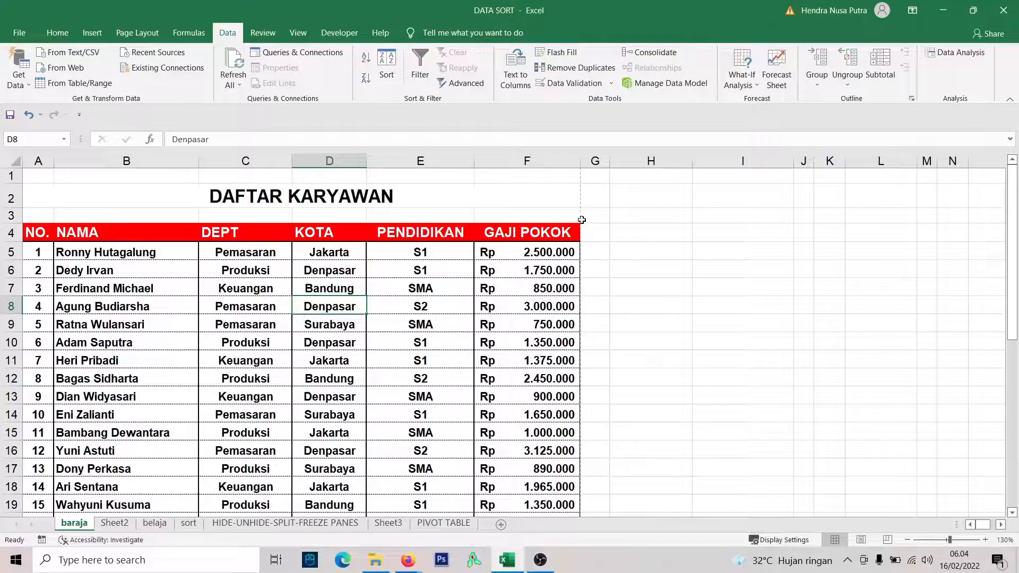
pyautogui.click(19, 32)
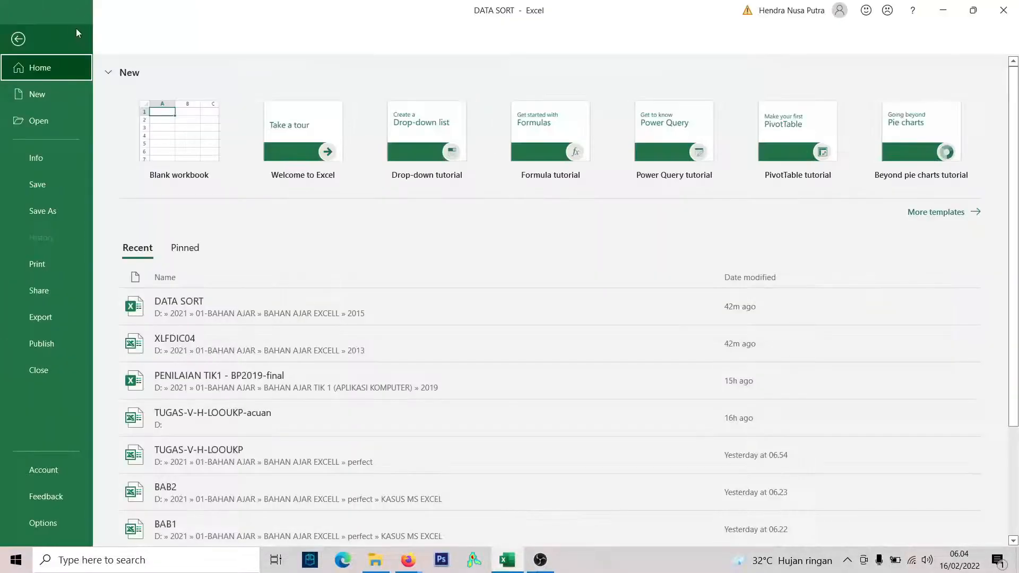
pyautogui.click(19, 39)
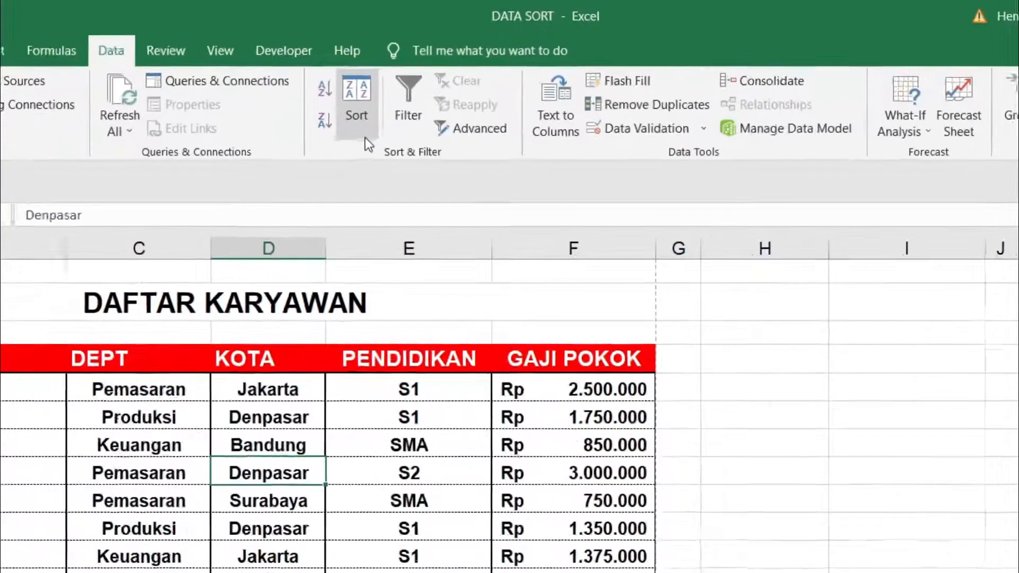
pyautogui.click(362, 127)
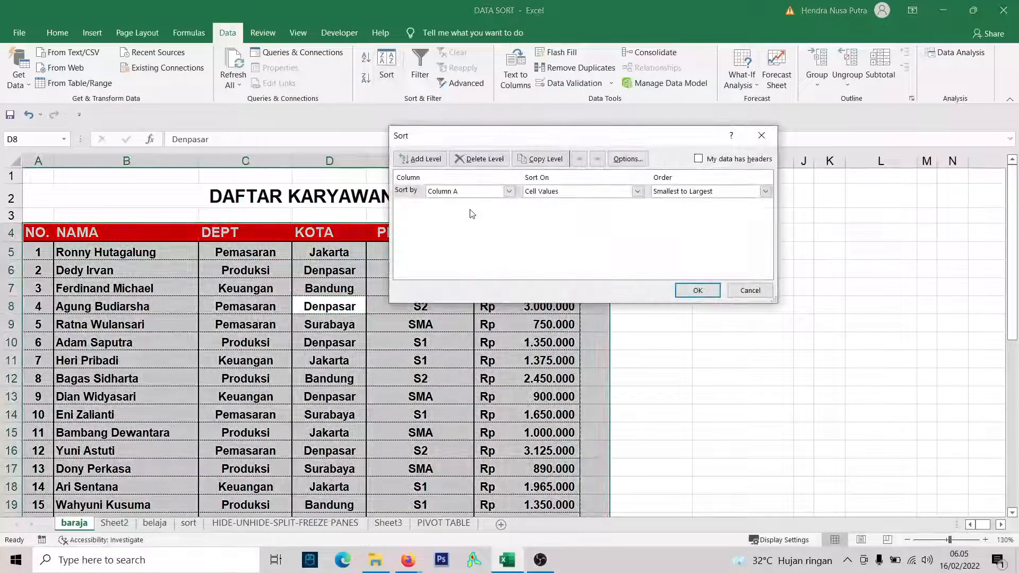
pyautogui.click(501, 191)
pyautogui.click(501, 192)
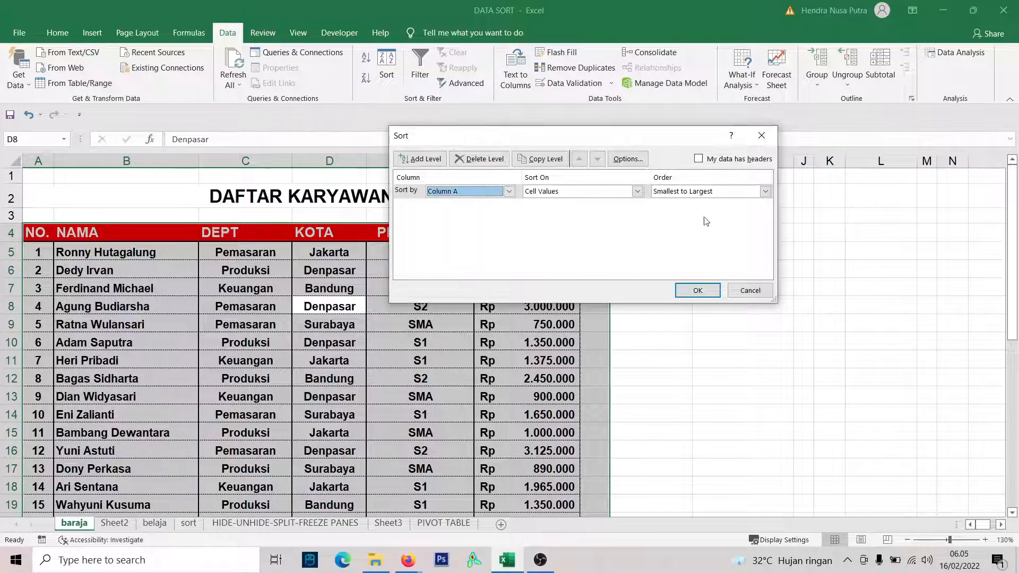
pyautogui.click(750, 290)
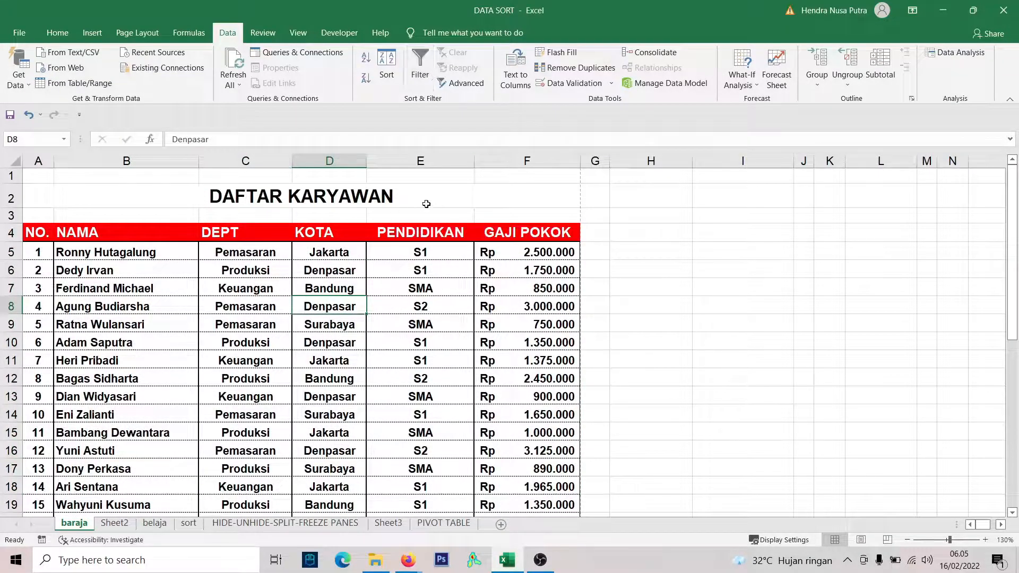
# Try an ascending sort of the employee table with the header row A4:F4 selected, check the resulting row order, and undo the sort.
pyautogui.click(283, 289)
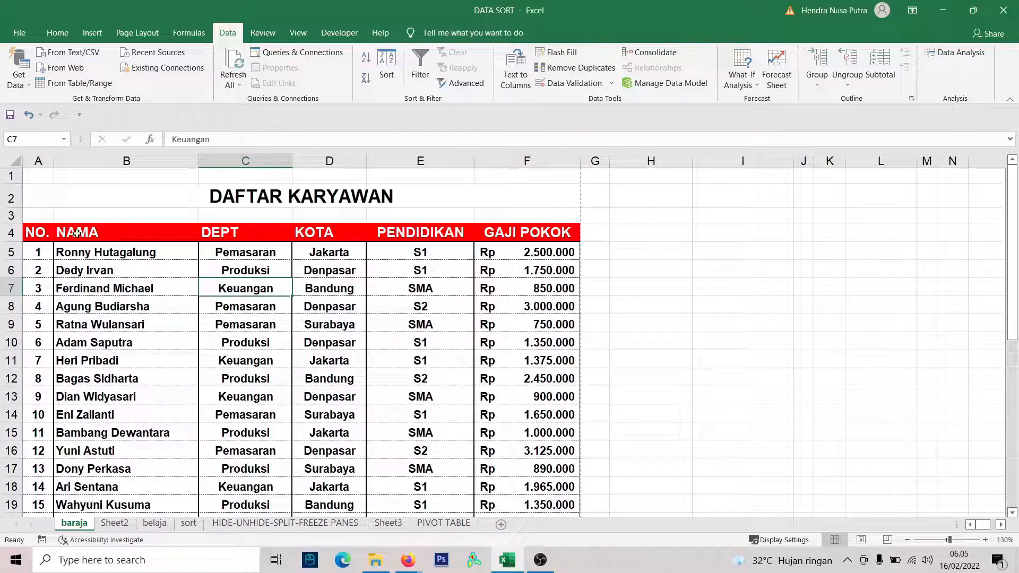
pyautogui.moveTo(75, 234); pyautogui.dragTo(549, 233)
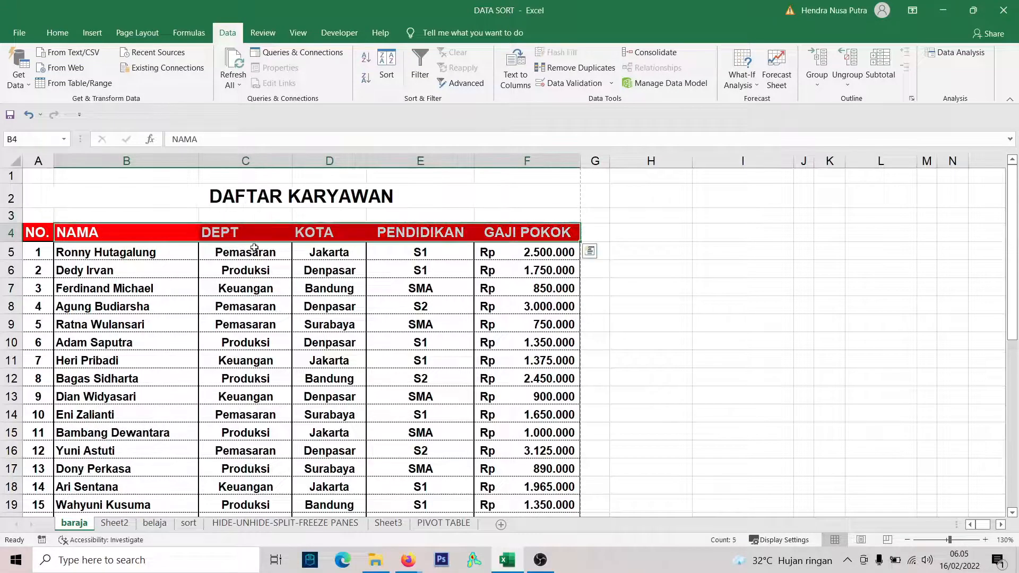
pyautogui.moveTo(37, 233); pyautogui.dragTo(509, 236)
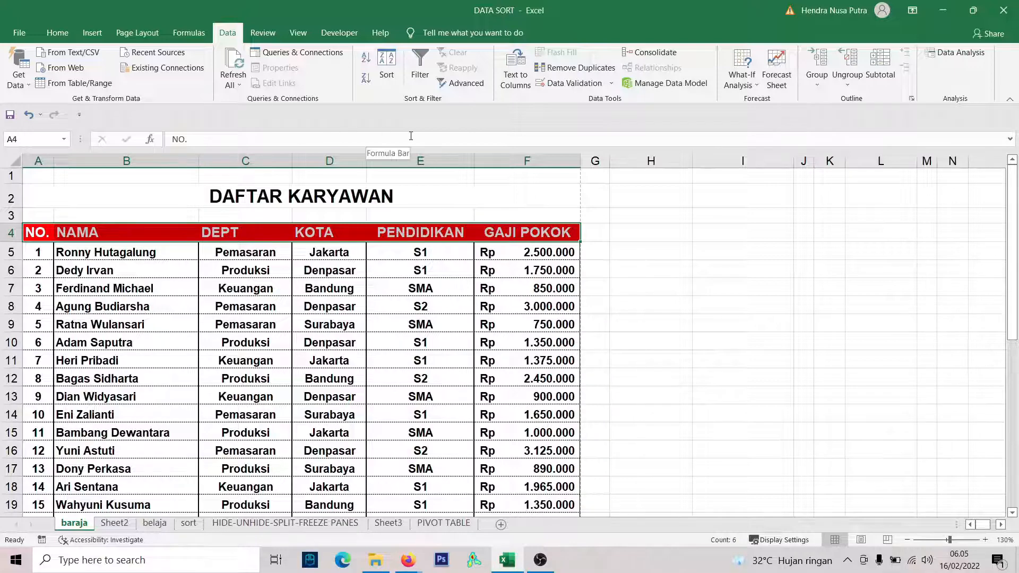
pyautogui.click(366, 58)
pyautogui.click(631, 254)
pyautogui.scroll(-6, 147, 286)
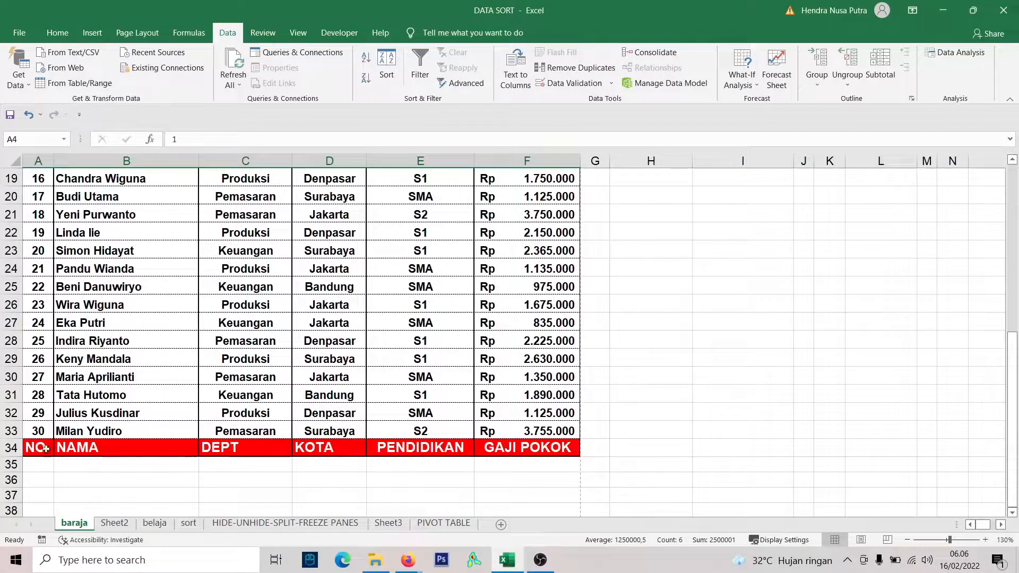
pyautogui.scroll(6, 316, 363)
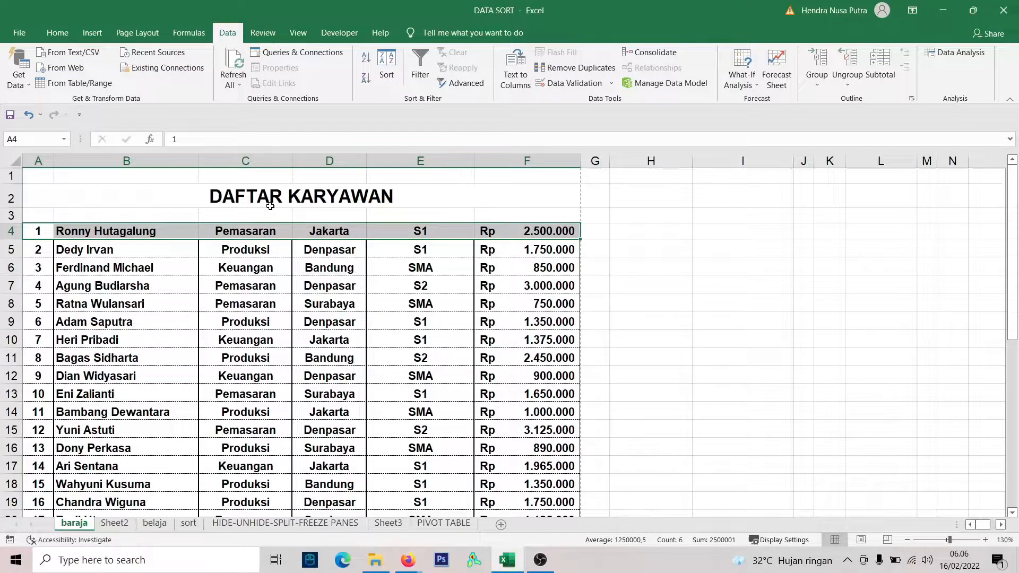
pyautogui.hotkey('ctrl', 'z')
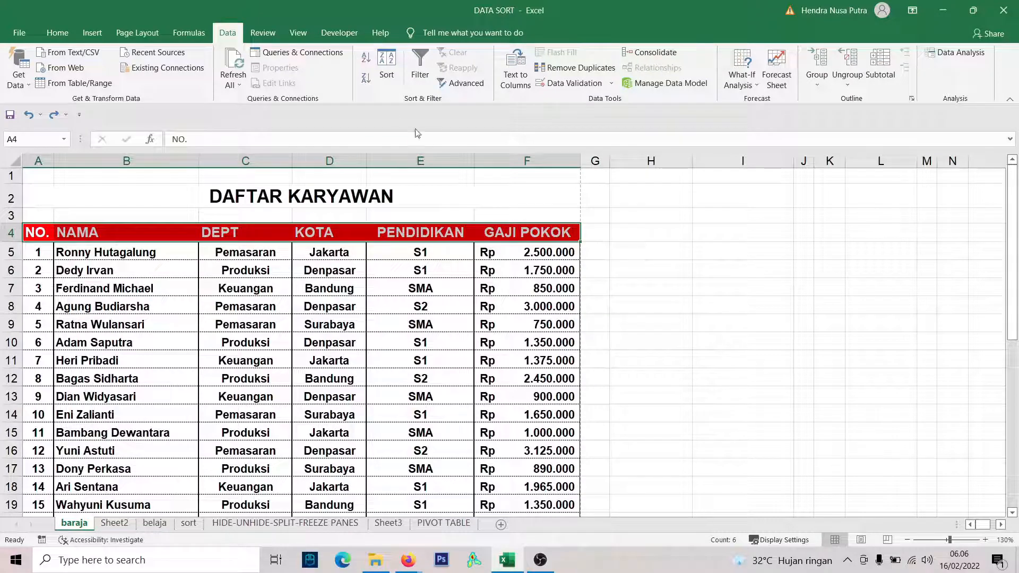
# Turn on filtering for the header row A4:F4 and view the filter options of the DEPT and KOTA columns.
pyautogui.click(429, 79)
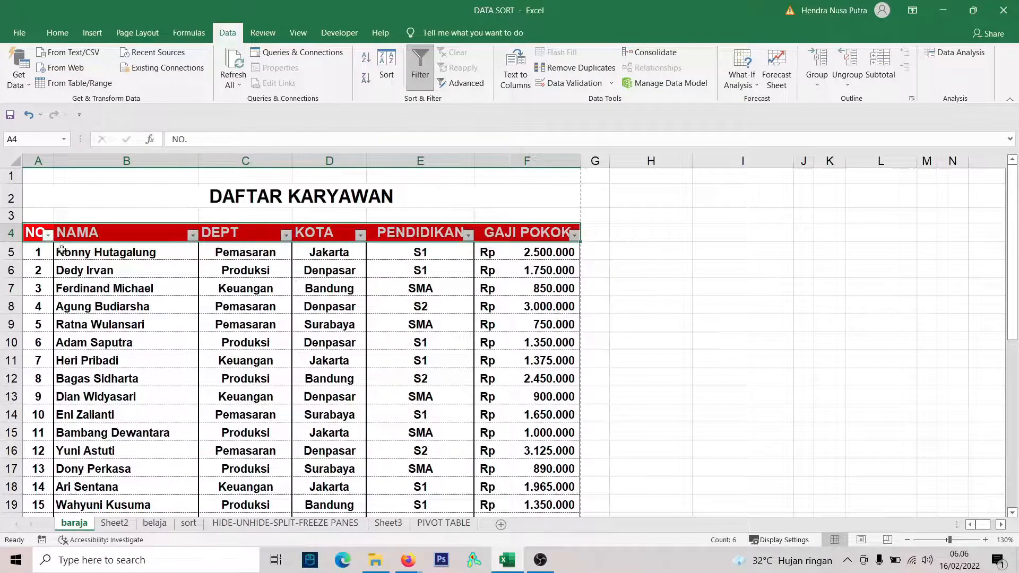
pyautogui.click(629, 231)
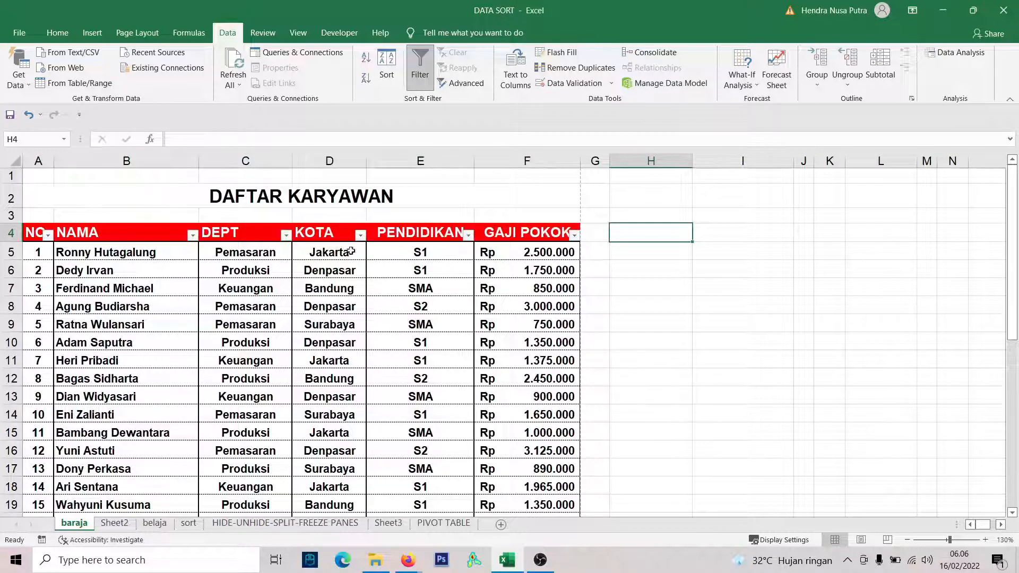
pyautogui.click(48, 236)
pyautogui.click(193, 235)
pyautogui.click(193, 235)
pyautogui.click(286, 236)
pyautogui.click(286, 236)
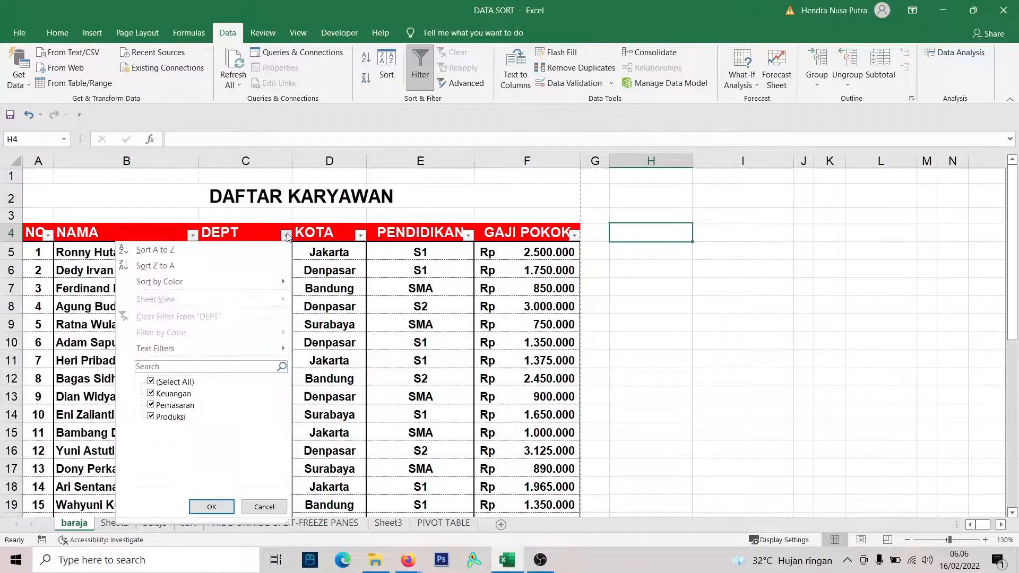
pyautogui.click(360, 236)
pyautogui.click(360, 236)
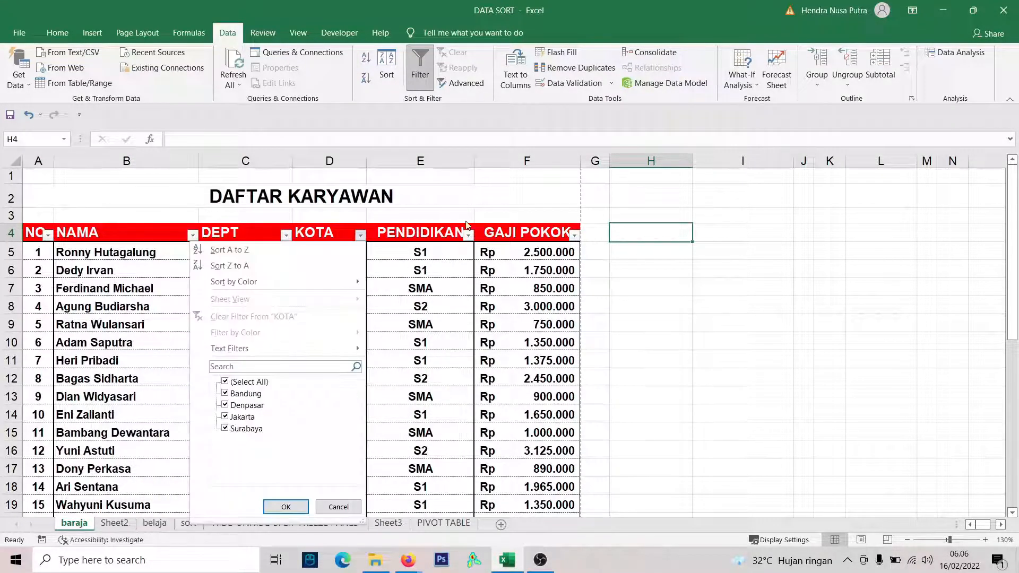
pyautogui.click(619, 209)
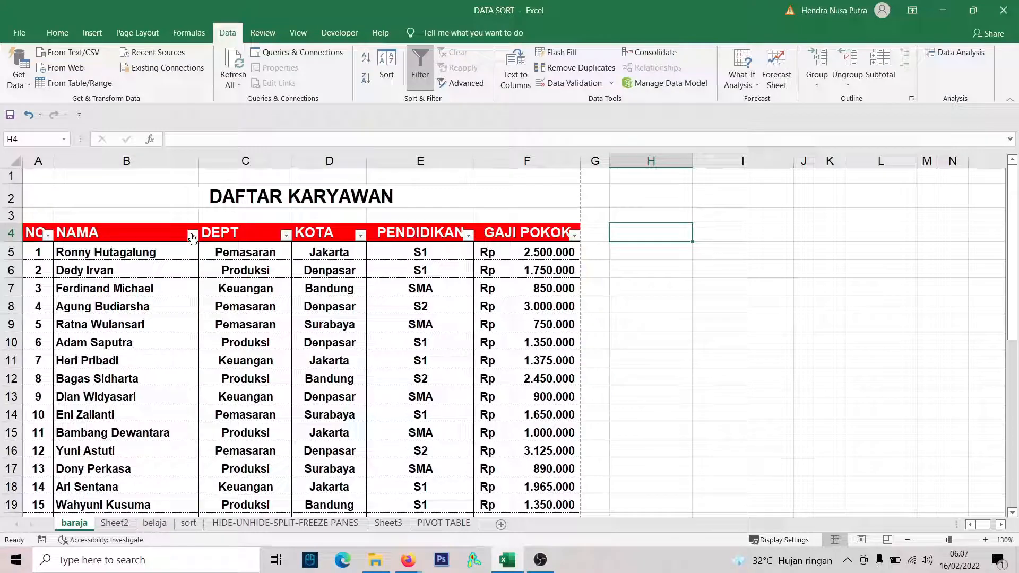
# Sort the employee table by NAMA from A to Z using the column's filter options and check the row order.
pyautogui.scroll(-7, 138, 355)
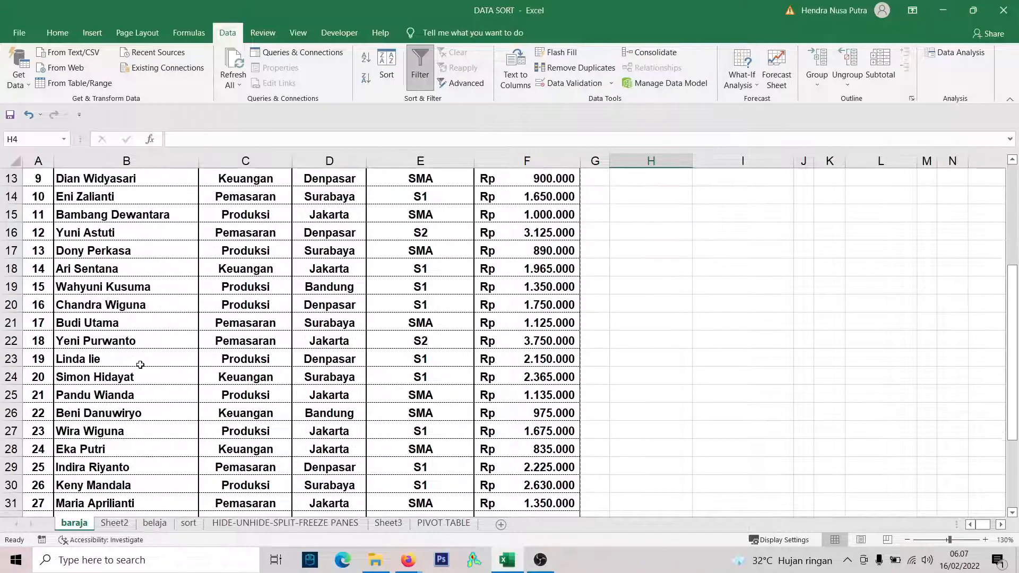
pyautogui.scroll(7, 136, 354)
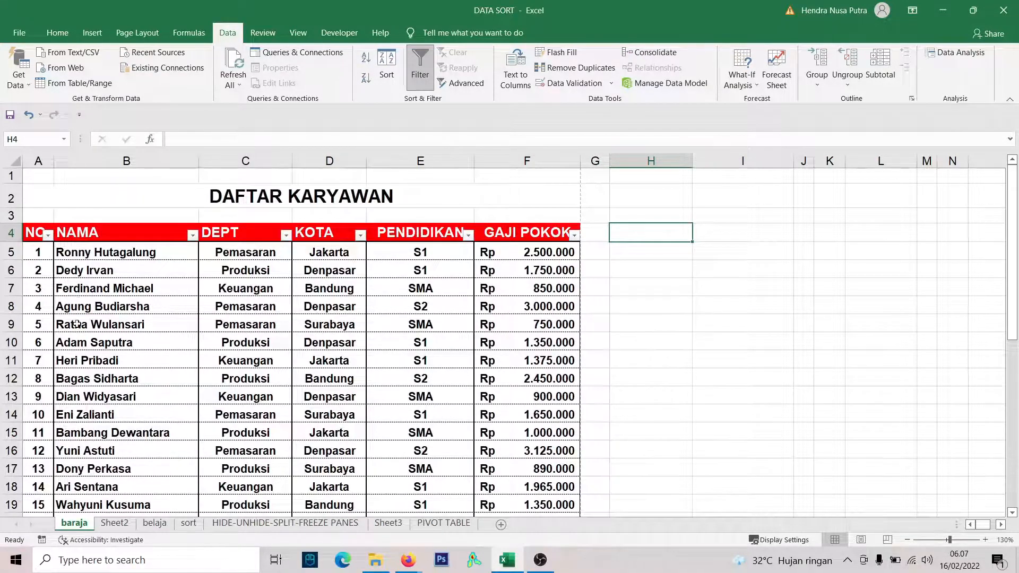
pyautogui.scroll(-4, 77, 324)
pyautogui.scroll(4, 80, 319)
pyautogui.click(191, 235)
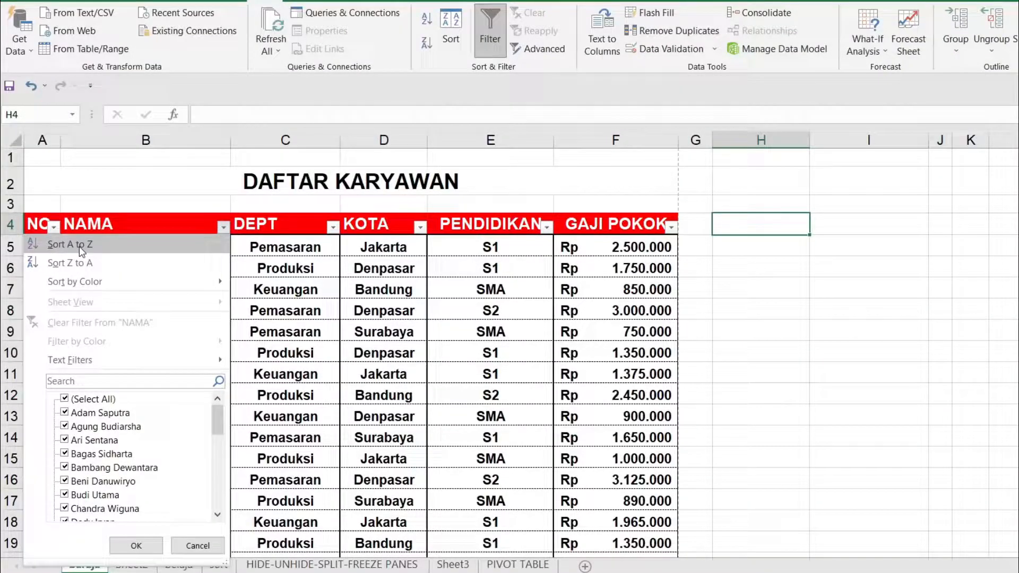
pyautogui.click(79, 246)
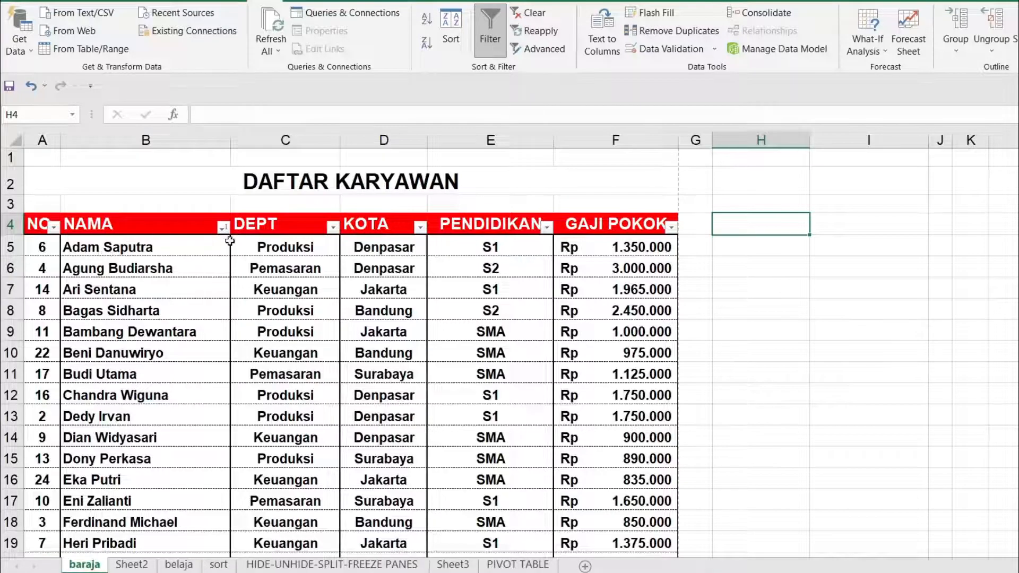
pyautogui.scroll(-7, 92, 256)
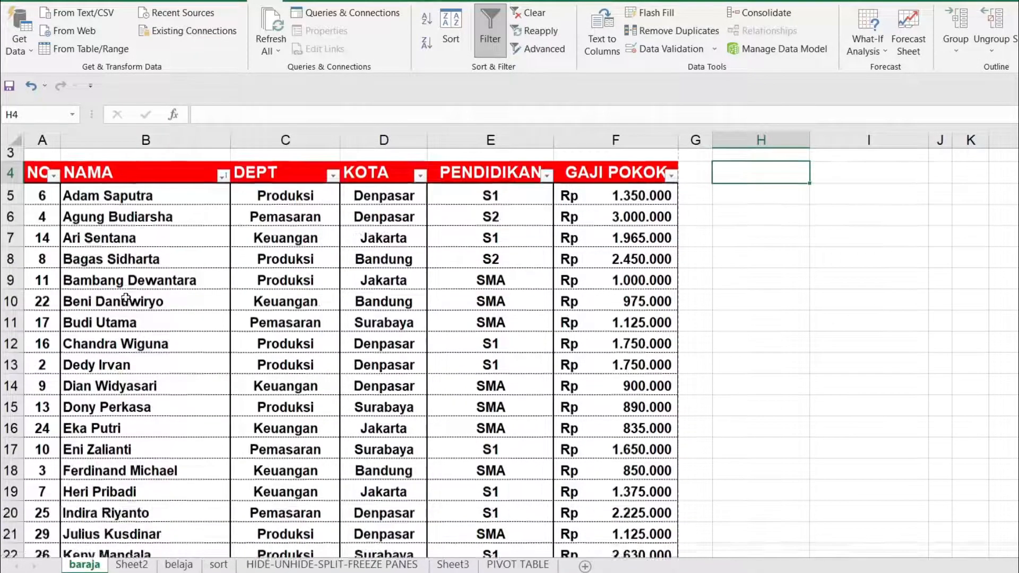
pyautogui.scroll(6, 191, 230)
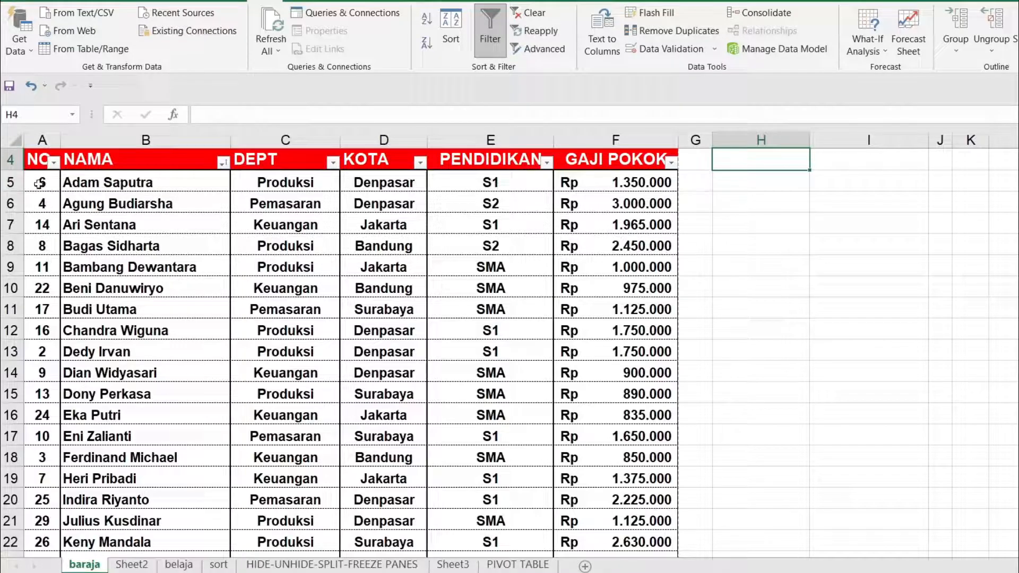
pyautogui.scroll(1, 48, 191)
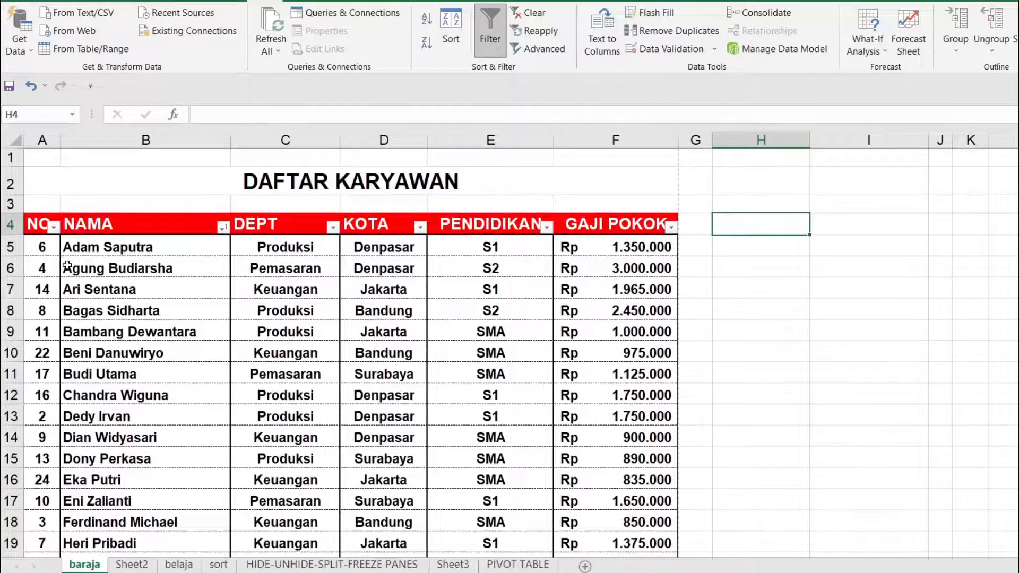
# Sort the employee table by NO. from smallest to largest and check the order down to the last row.
pyautogui.scroll(-1, 66, 200)
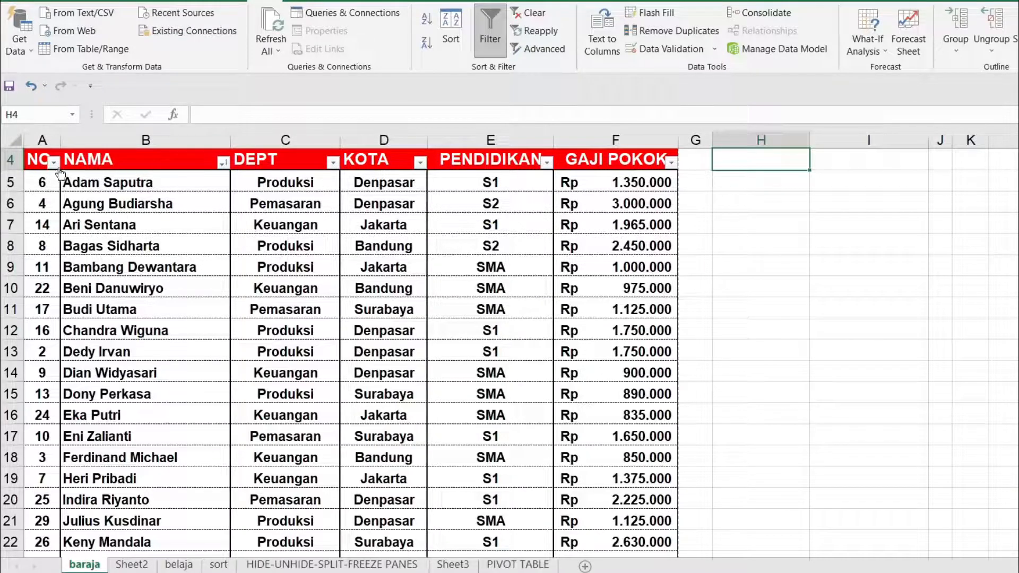
pyautogui.click(53, 164)
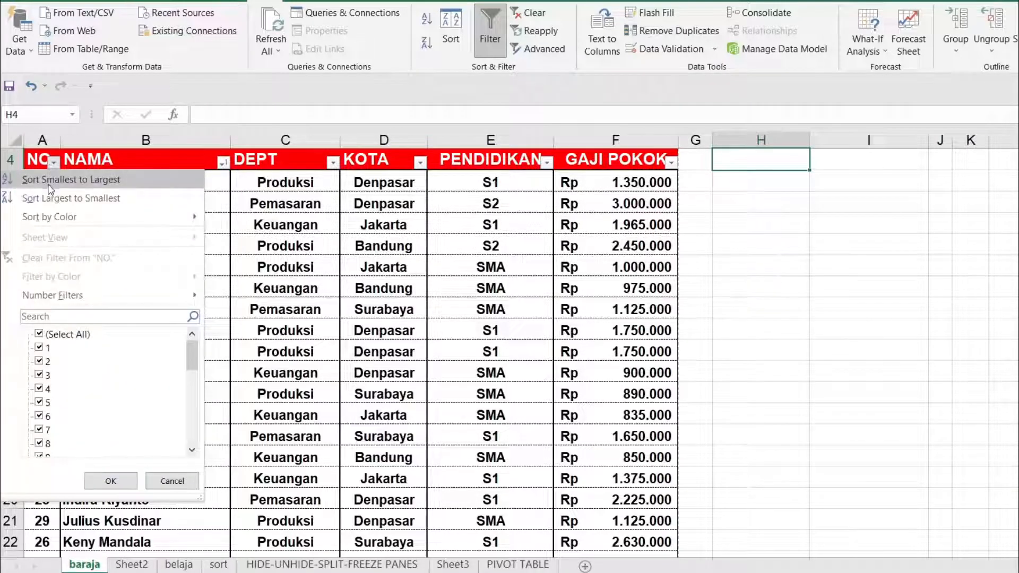
pyautogui.click(50, 180)
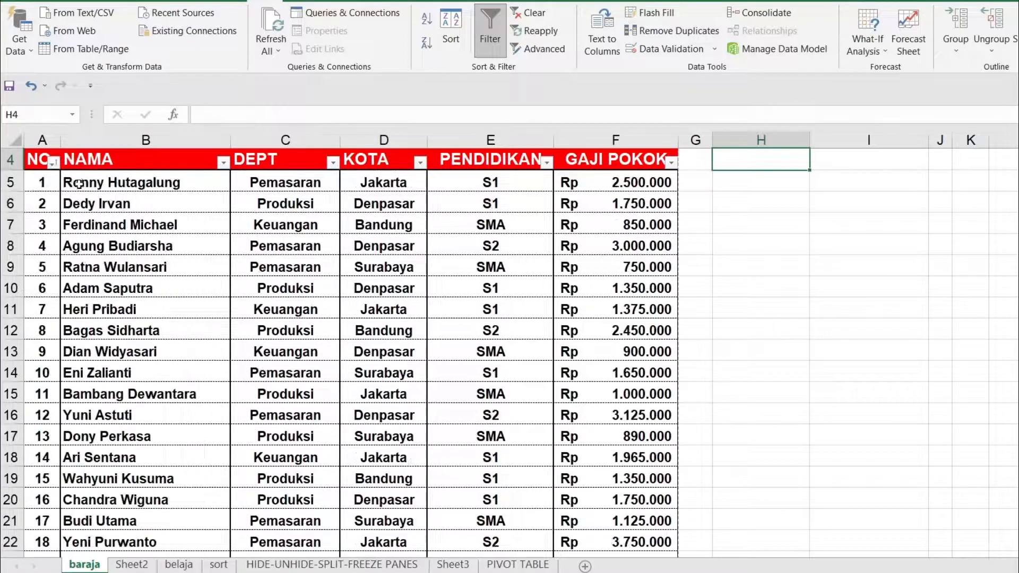
pyautogui.scroll(-6, 218, 250)
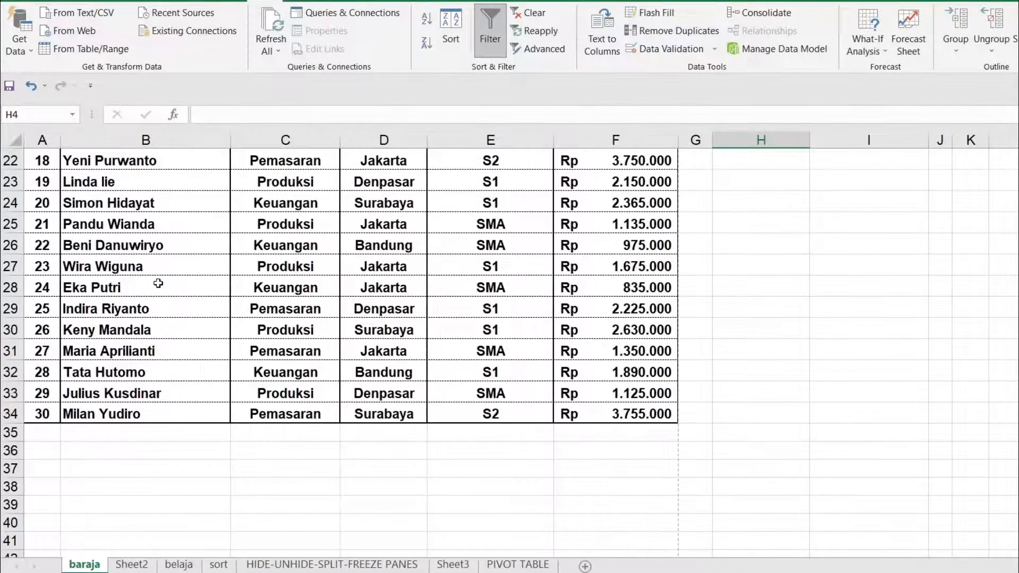
pyautogui.scroll(4, 159, 283)
pyautogui.scroll(3, 158, 283)
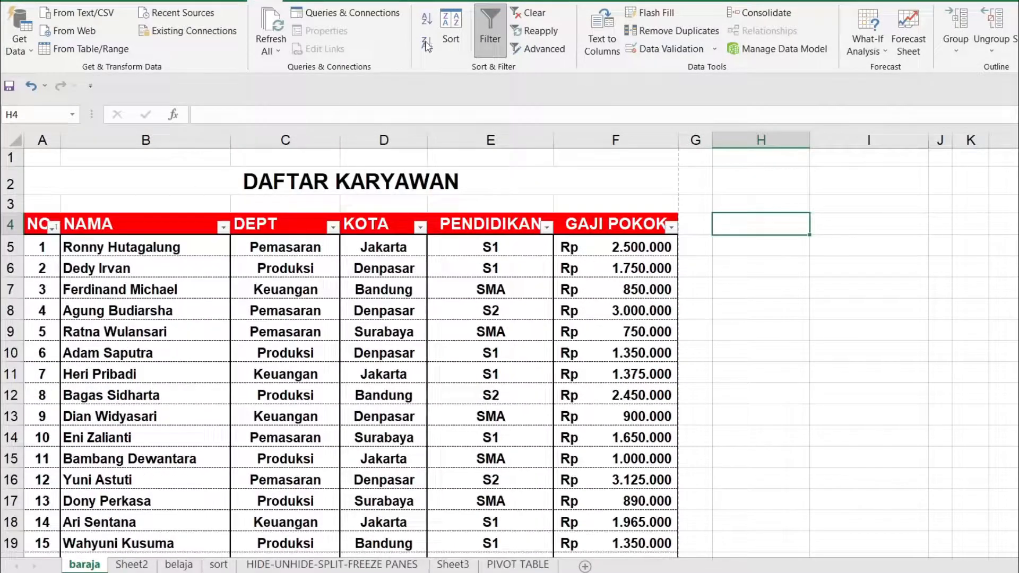
# Remove the filter from the employee table and apply it again to the header row A4:F4.
pyautogui.click(490, 32)
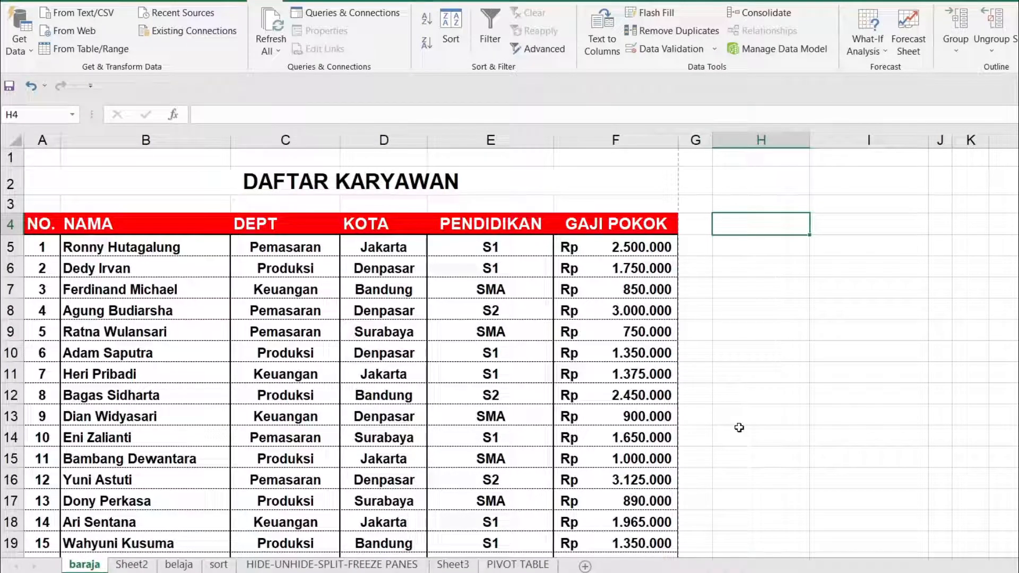
pyautogui.moveTo(39, 224); pyautogui.dragTo(616, 224)
pyautogui.click(485, 36)
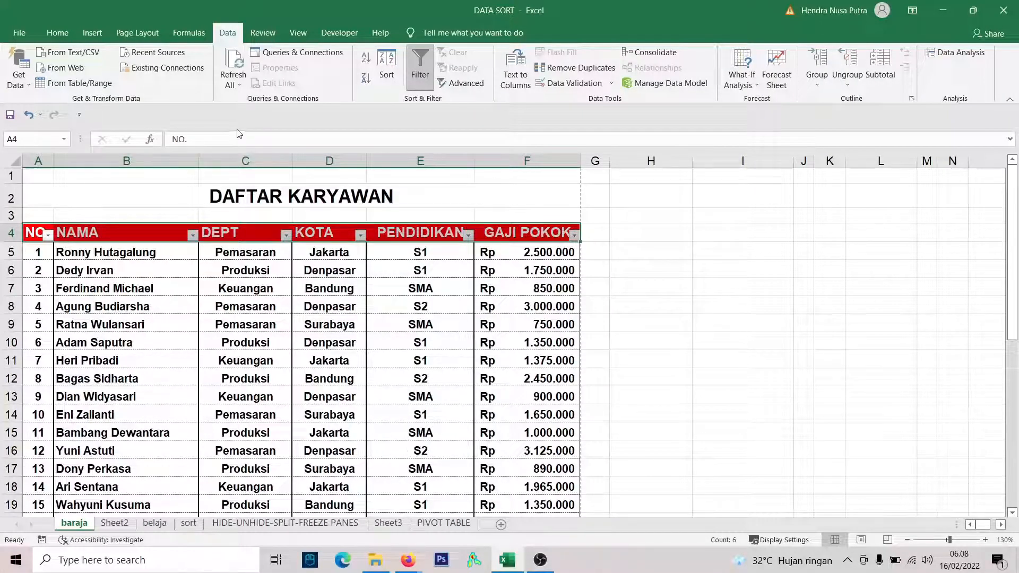
pyautogui.click(241, 234)
pyautogui.click(102, 232)
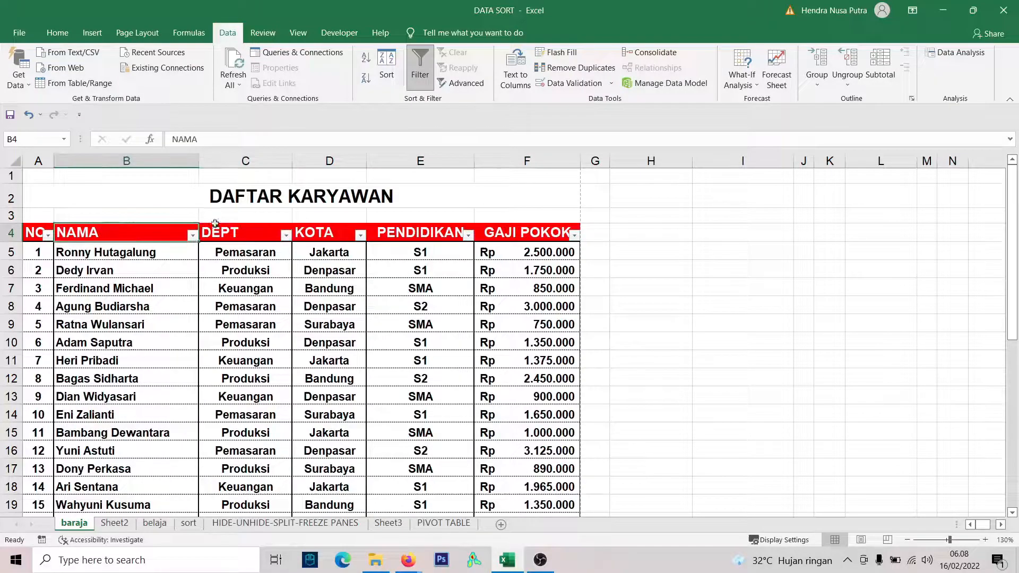
# View the DEPT column's filter choices and compare them with the DEPT entries down to the last row.
pyautogui.click(286, 235)
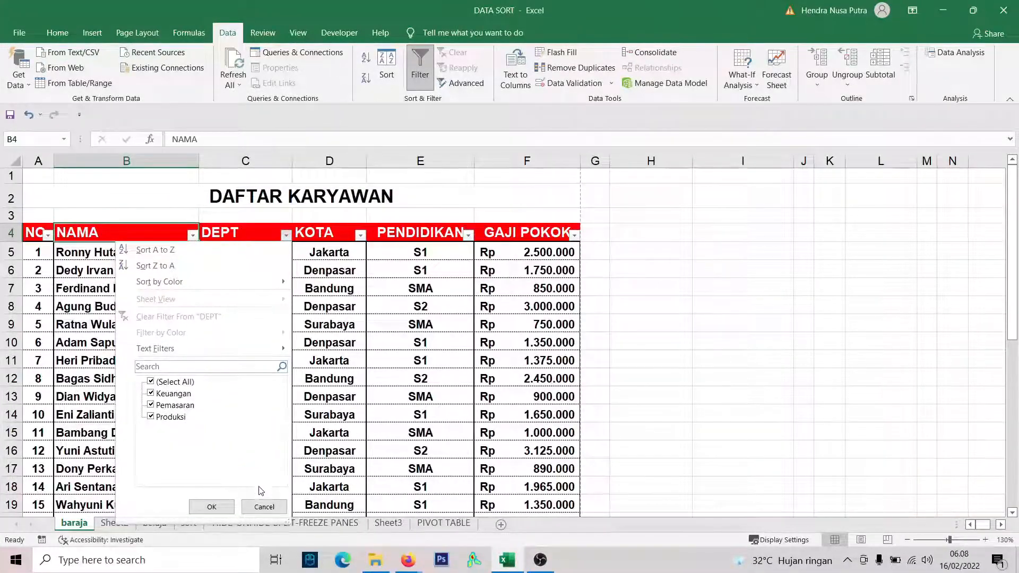
pyautogui.click(270, 507)
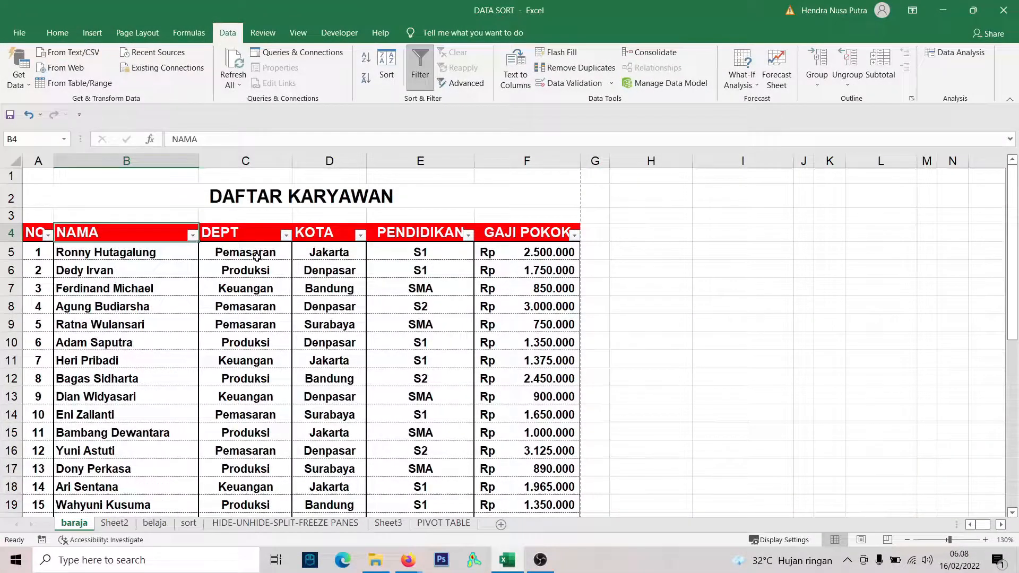
pyautogui.moveTo(256, 257); pyautogui.dragTo(262, 445)
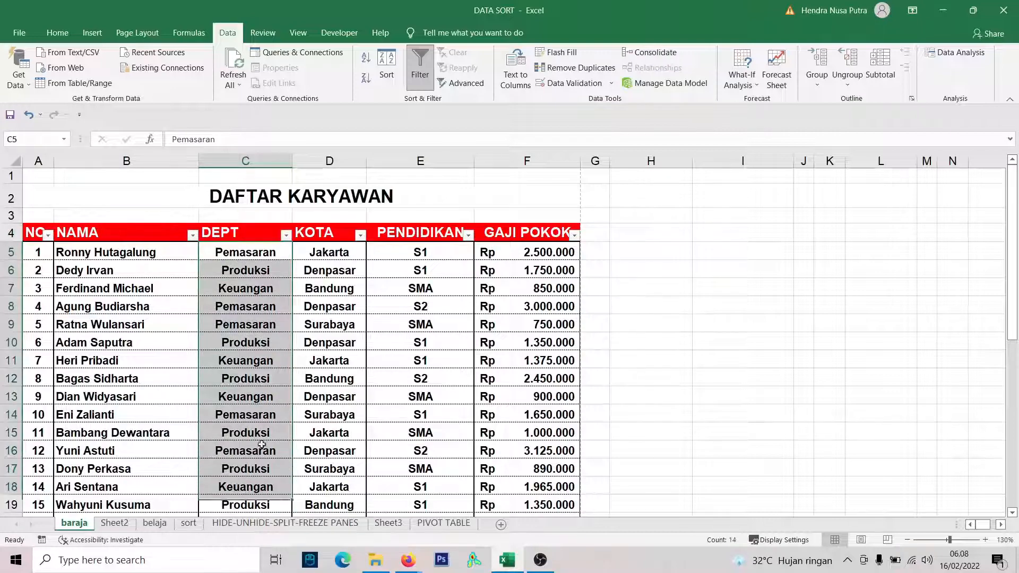
pyautogui.click(250, 268)
pyautogui.scroll(-5, 257, 339)
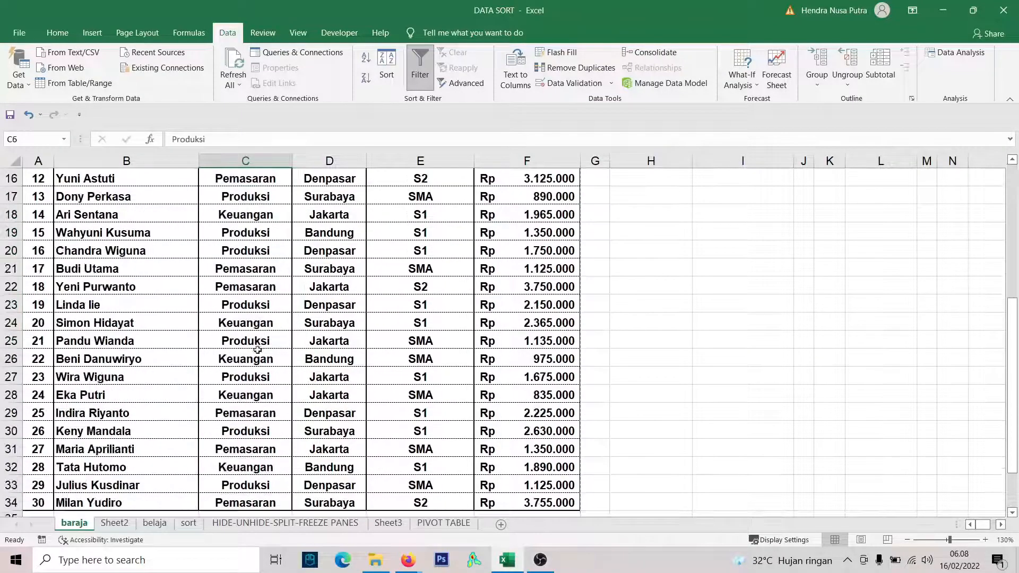
pyautogui.scroll(-2, 257, 350)
pyautogui.click(254, 342)
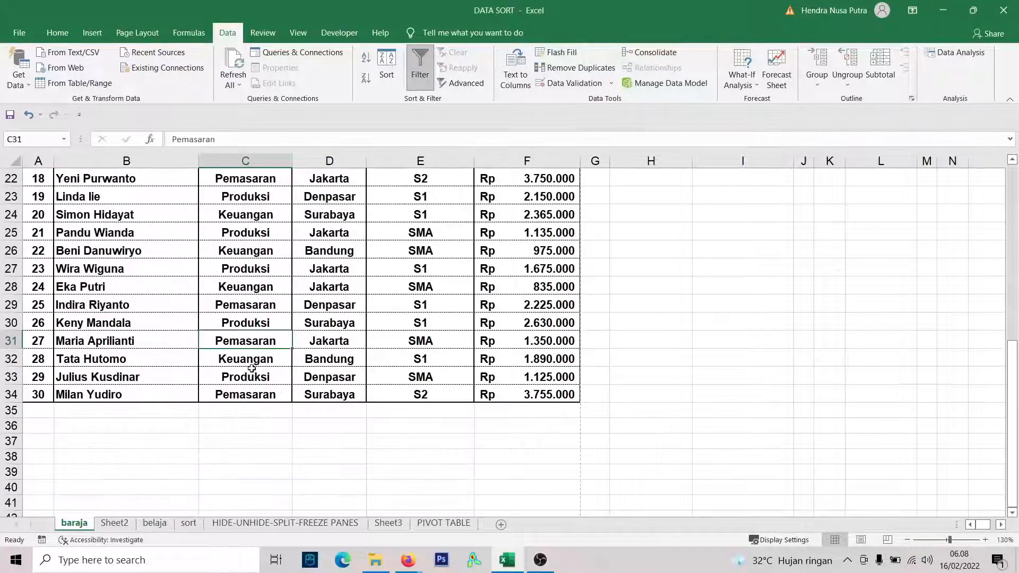
pyautogui.click(251, 396)
pyautogui.scroll(7, 250, 337)
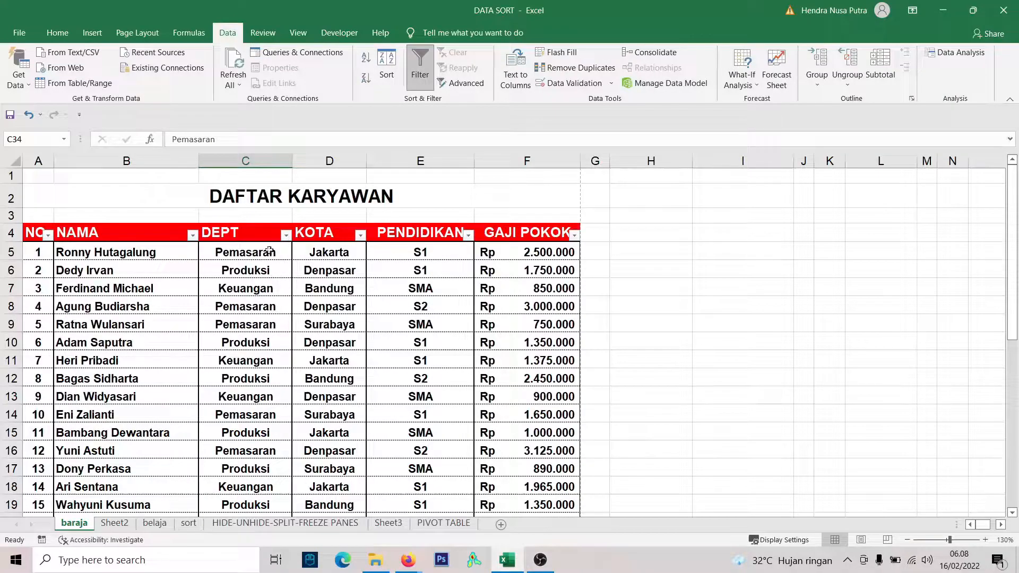
# Go over the repeated DEPT entries from row 5 downward once more and review the DEPT filter choices again.
pyautogui.moveTo(252, 257); pyautogui.dragTo(270, 471)
pyautogui.scroll(-1, 248, 395)
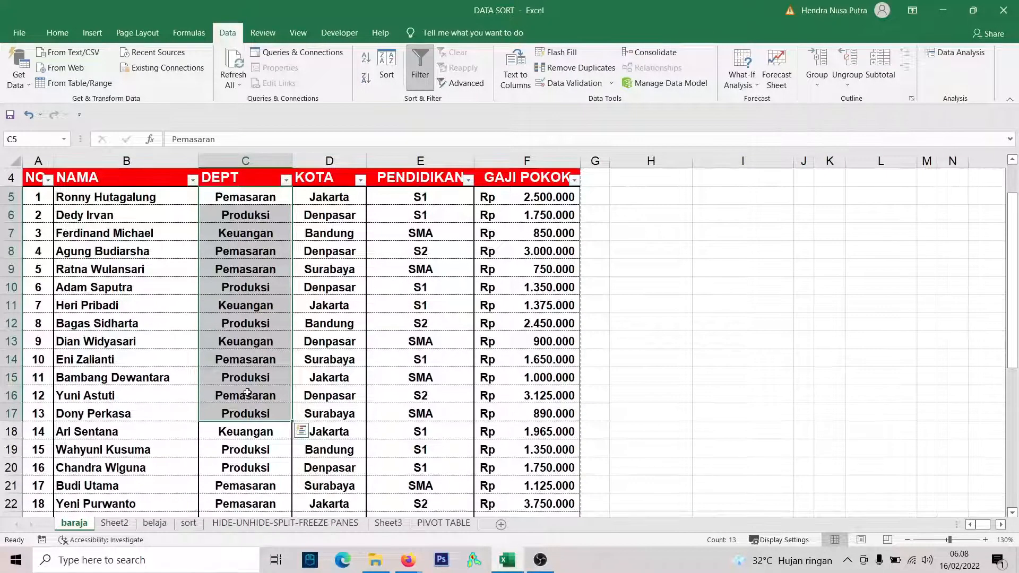
pyautogui.scroll(-2, 240, 413)
pyautogui.click(254, 377)
pyautogui.scroll(3, 247, 350)
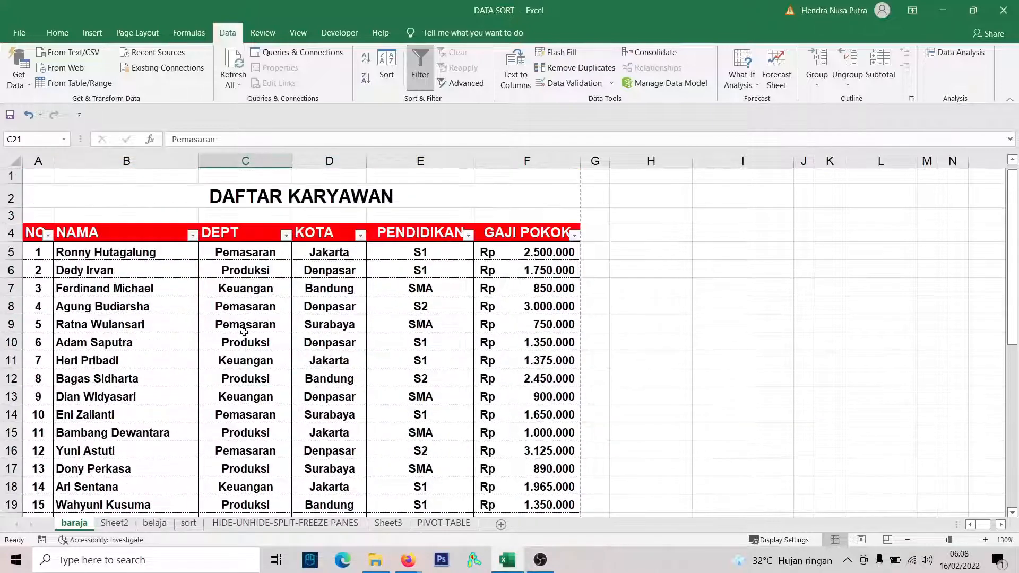
pyautogui.click(286, 235)
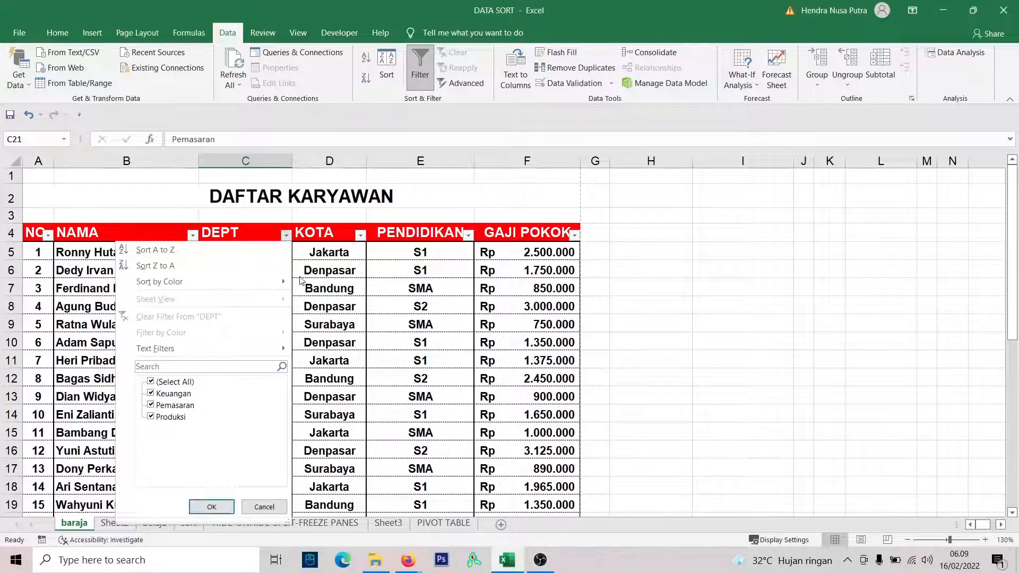
pyautogui.click(328, 233)
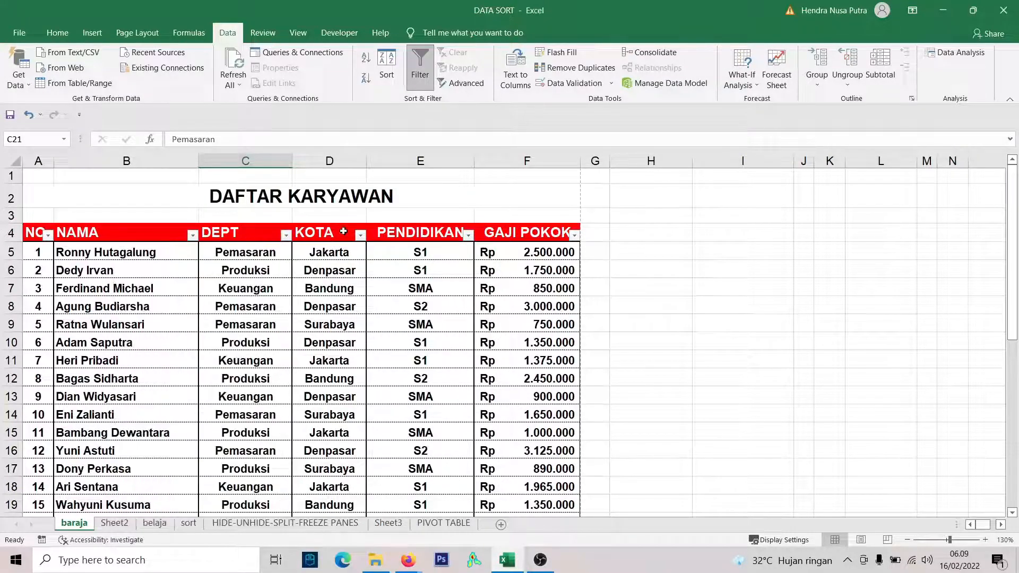
# View the filter choices of the KOTA and PENDIDIKAN columns without changing any selection.
pyautogui.click(360, 235)
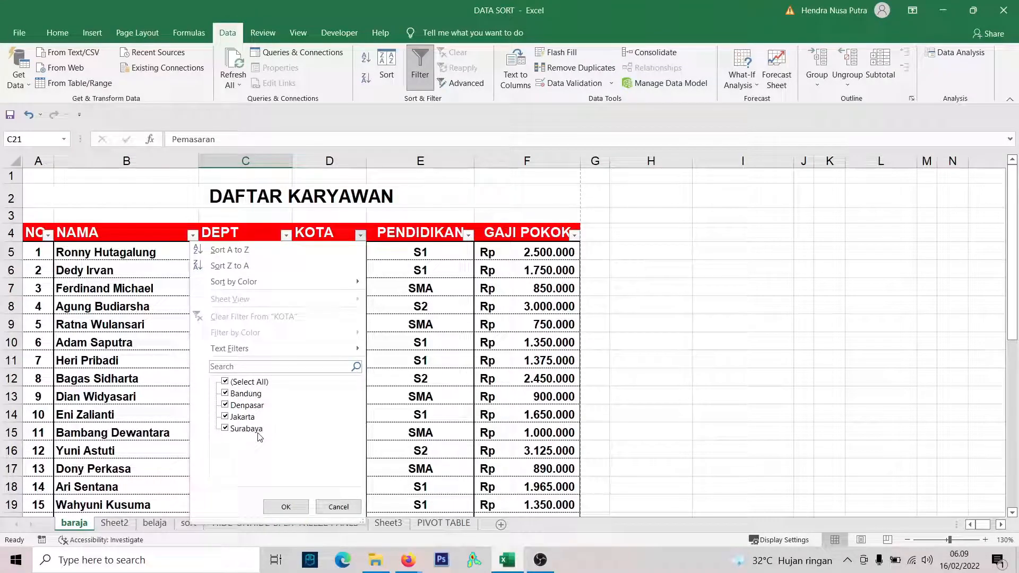
pyautogui.click(420, 247)
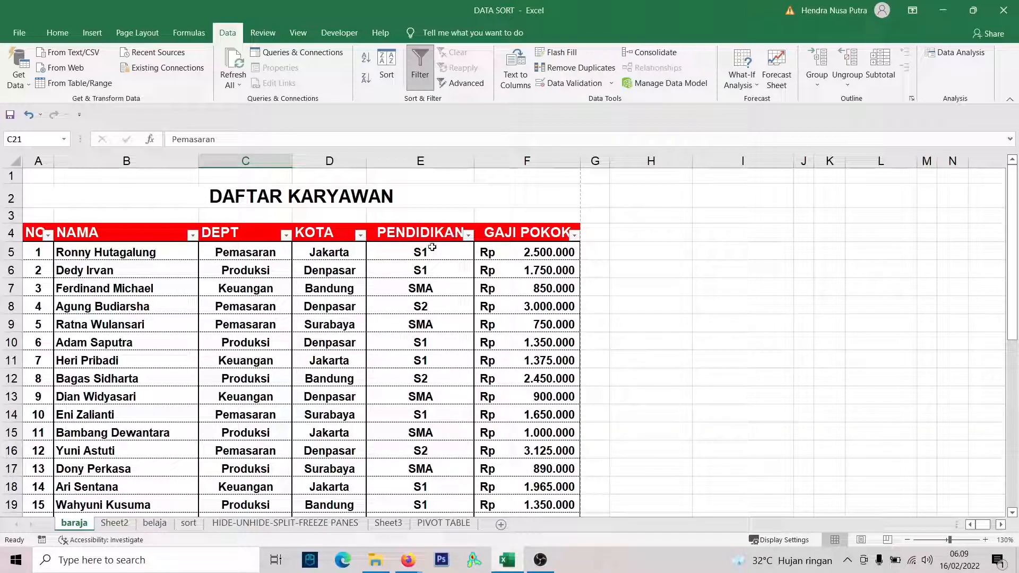
pyautogui.click(468, 236)
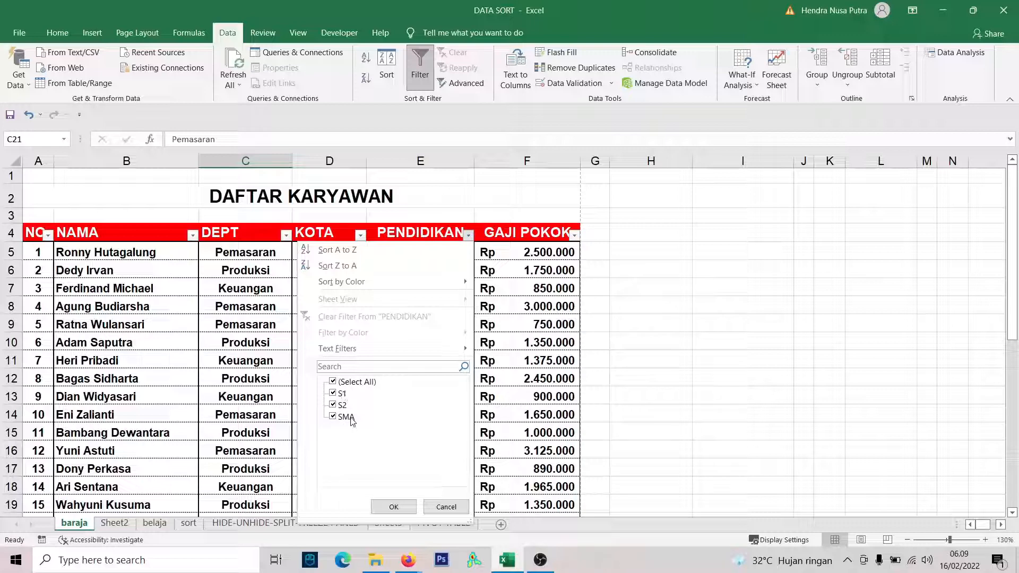
pyautogui.click(431, 230)
pyautogui.click(407, 288)
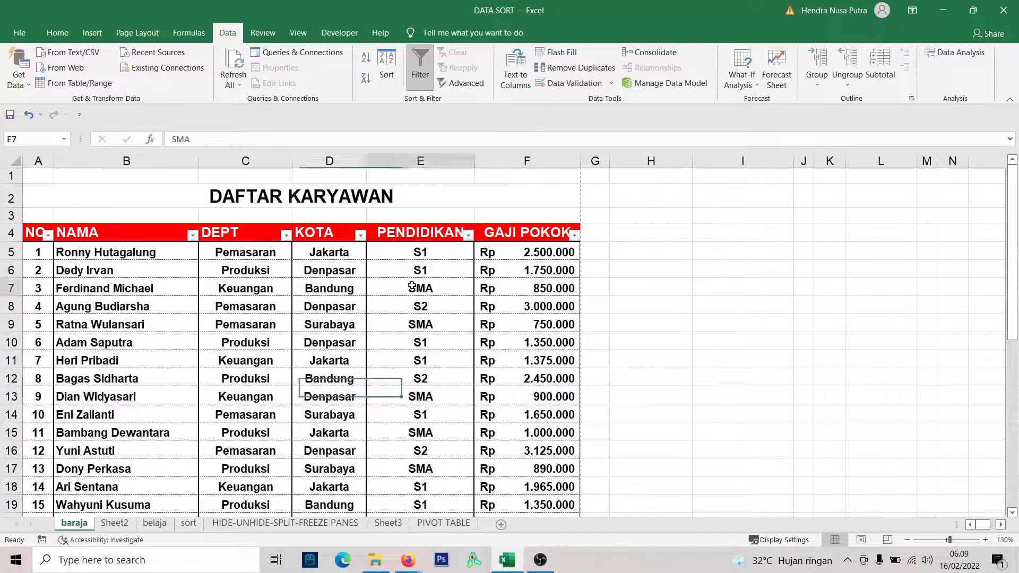
# Go over the DEPT, KOTA and PENDIDIKAN entries of the employee table down to its last row.
pyautogui.click(254, 268)
pyautogui.click(333, 263)
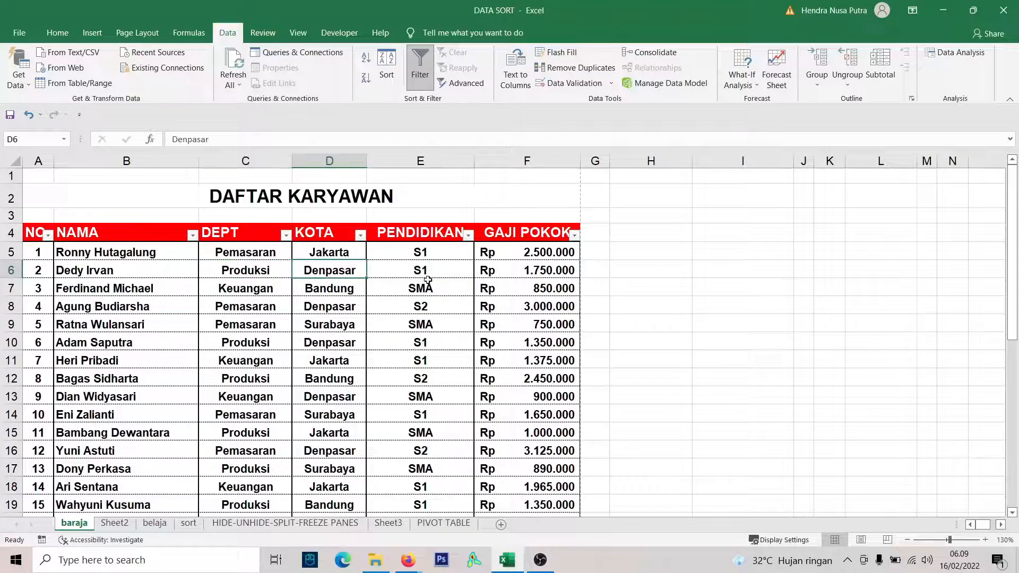
pyautogui.click(418, 265)
pyautogui.scroll(-5, 440, 324)
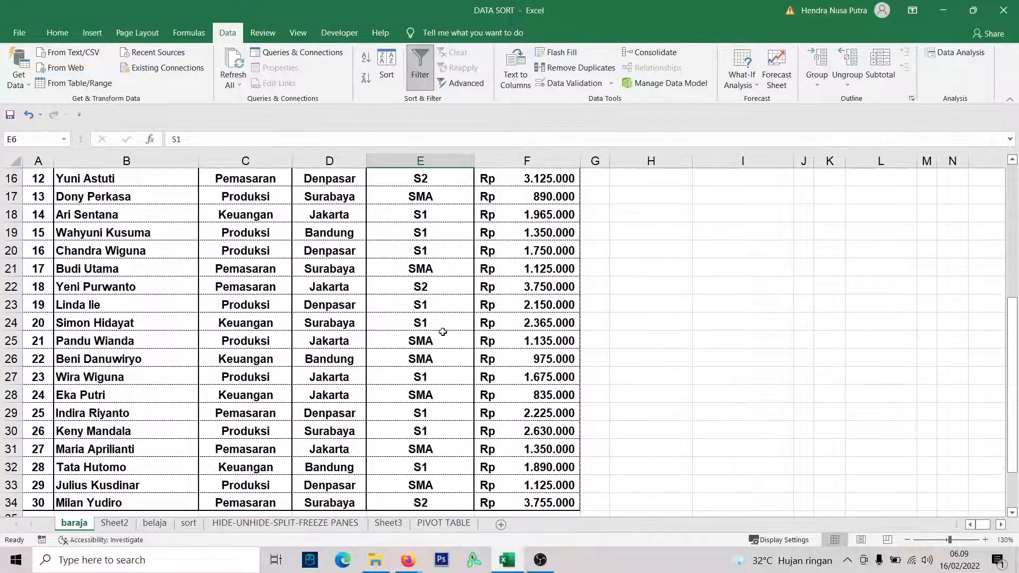
pyautogui.scroll(-2, 259, 289)
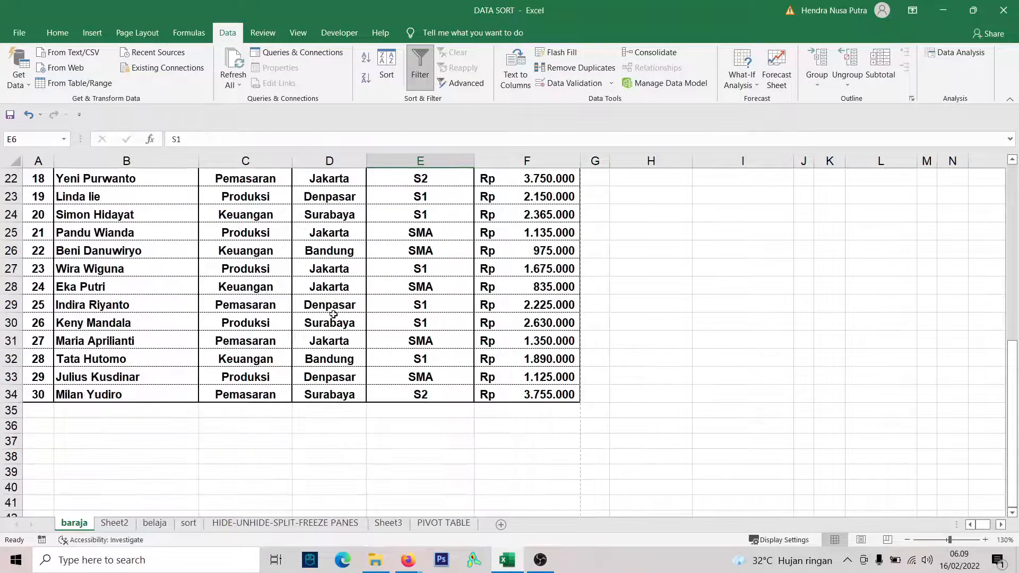
pyautogui.scroll(6, 316, 293)
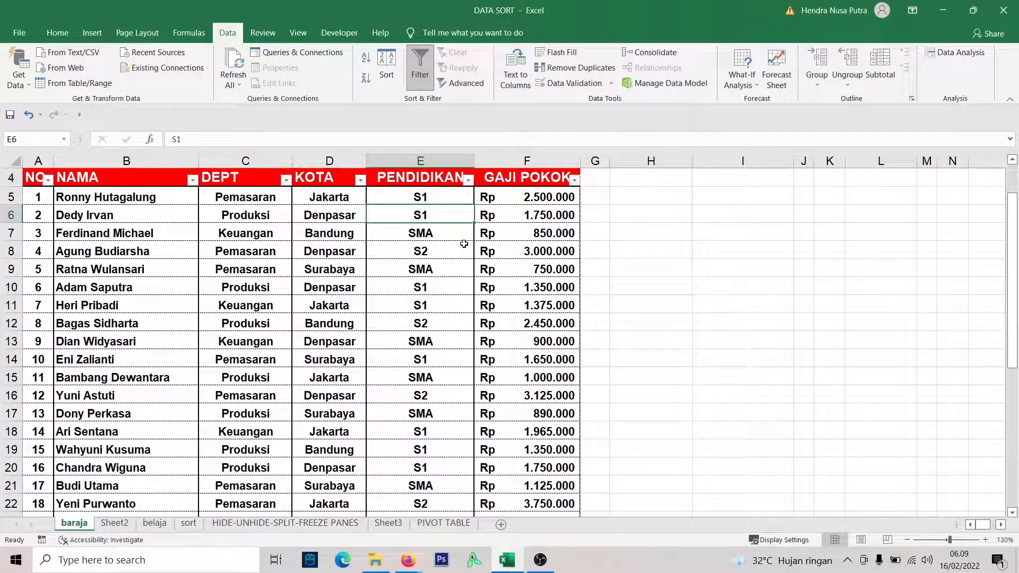
pyautogui.click(464, 245)
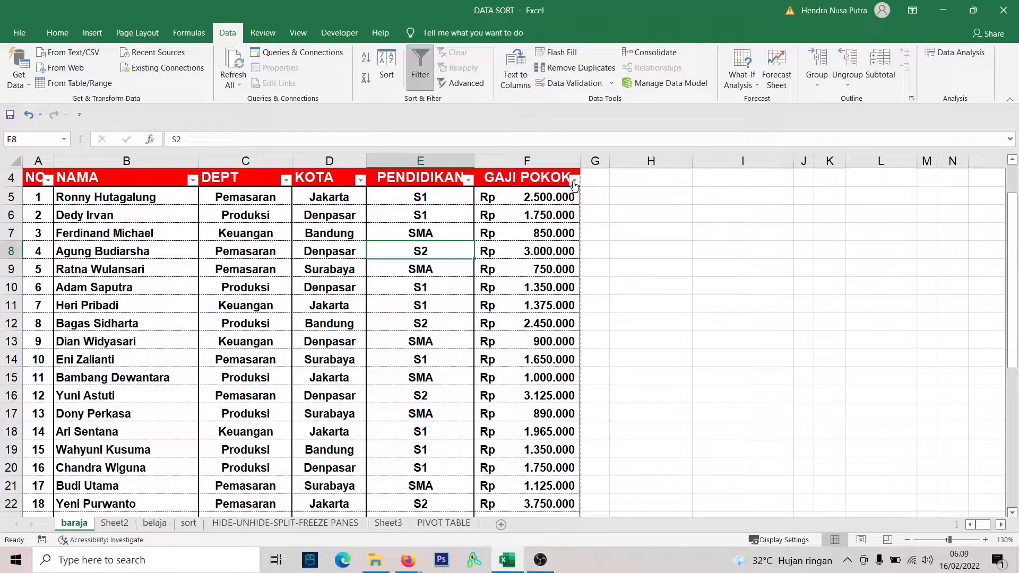
# View the full list of filter choices of the GAJI POKOK column without changing any selection.
pyautogui.click(574, 182)
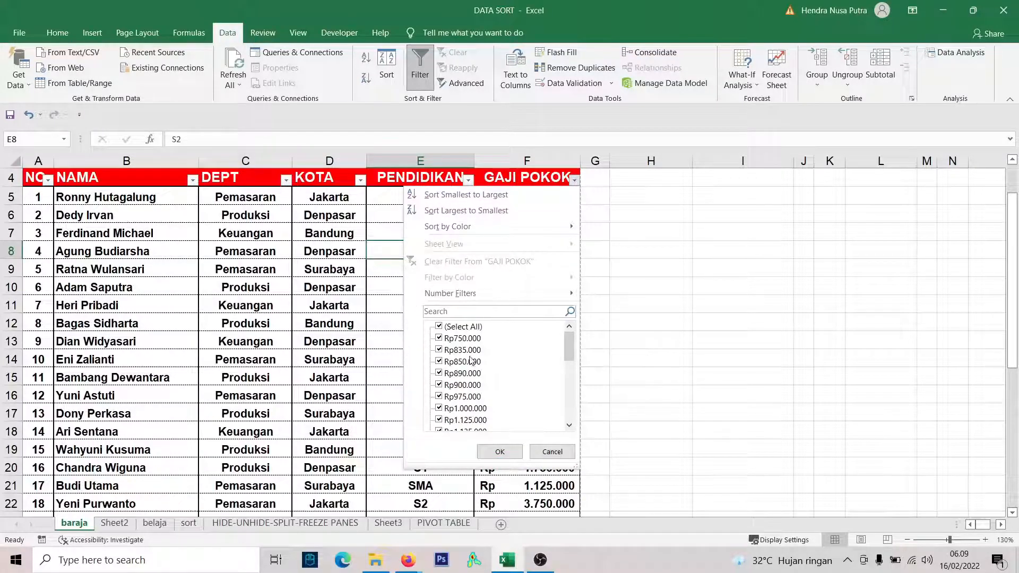
pyautogui.moveTo(569, 347); pyautogui.dragTo(585, 309)
pyautogui.moveTo(569, 343); pyautogui.dragTo(569, 415)
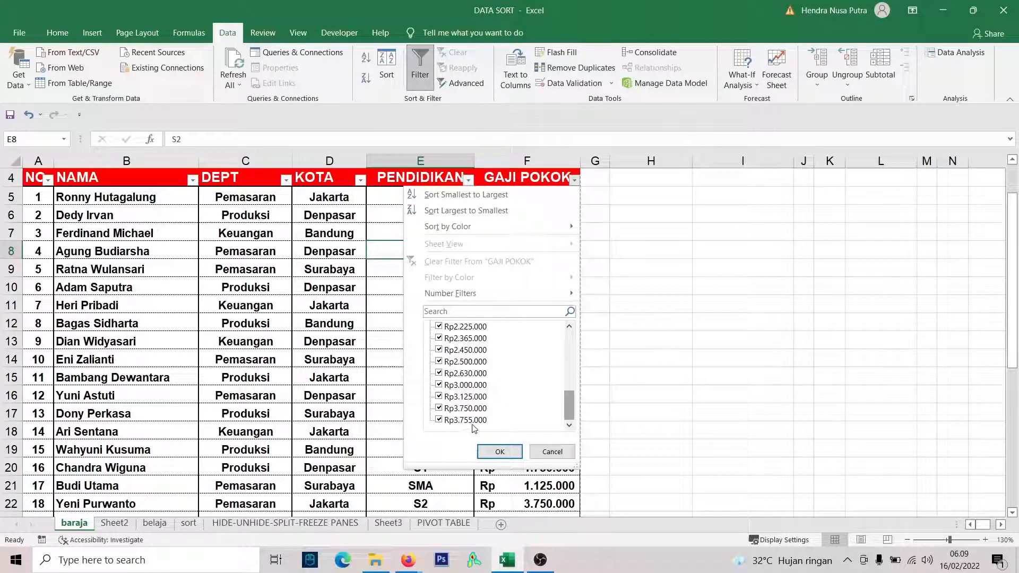
pyautogui.click(556, 455)
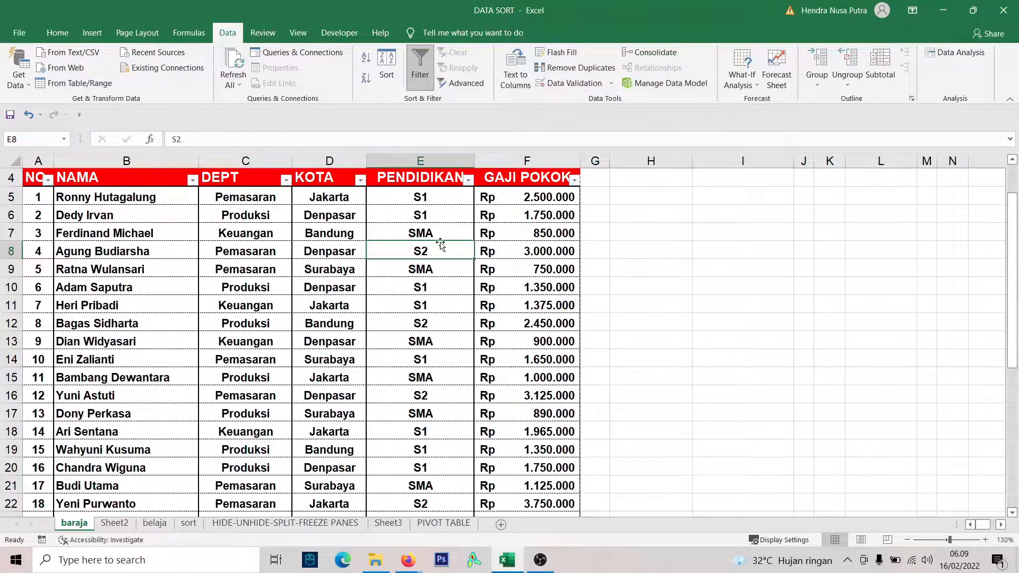
pyautogui.scroll(1, 440, 243)
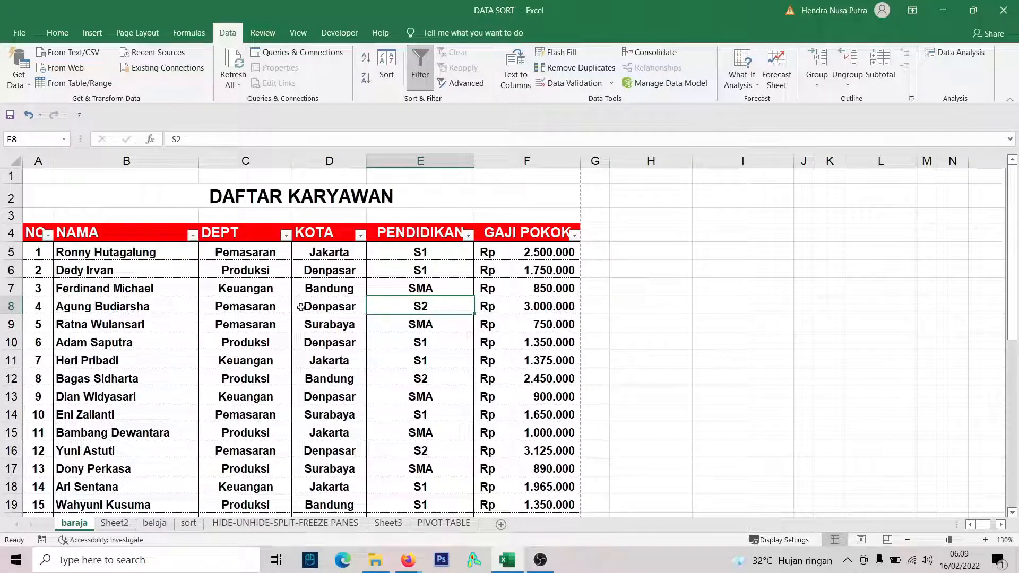
# Filter the DEPT column to Keuangan only, excluding Pemasaran and Produksi.
pyautogui.click(285, 236)
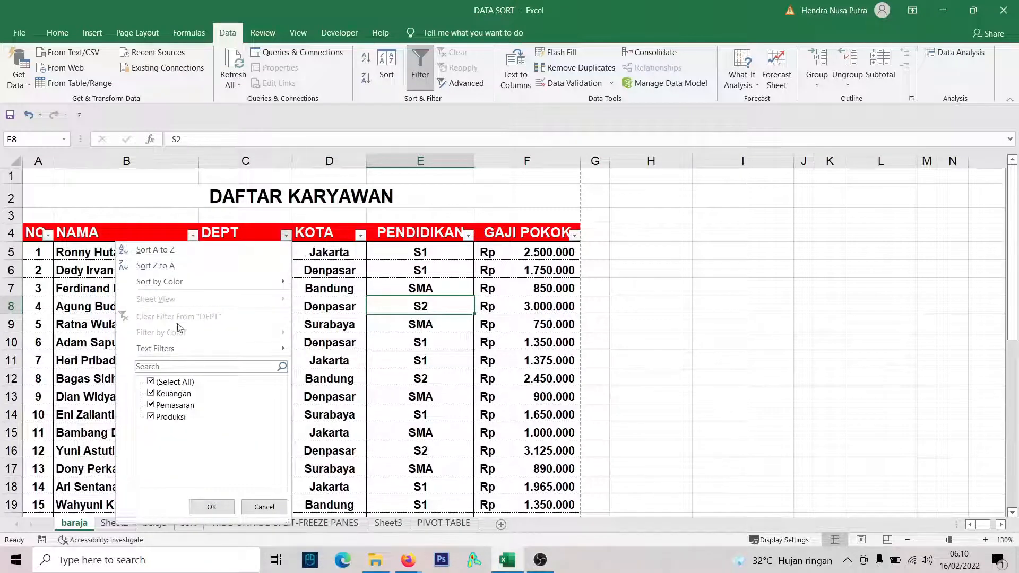
pyautogui.click(151, 382)
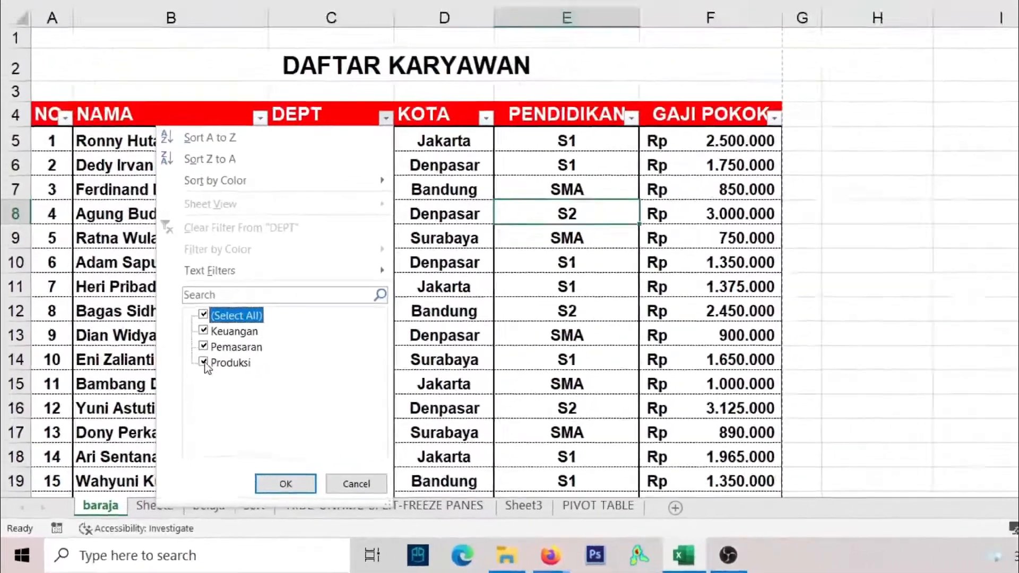
pyautogui.click(204, 362)
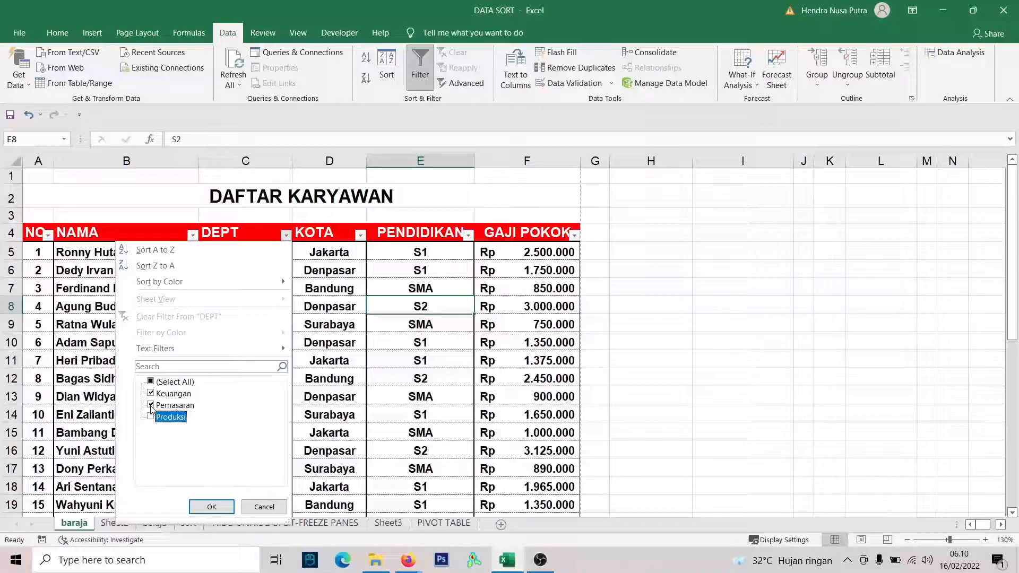
pyautogui.click(204, 347)
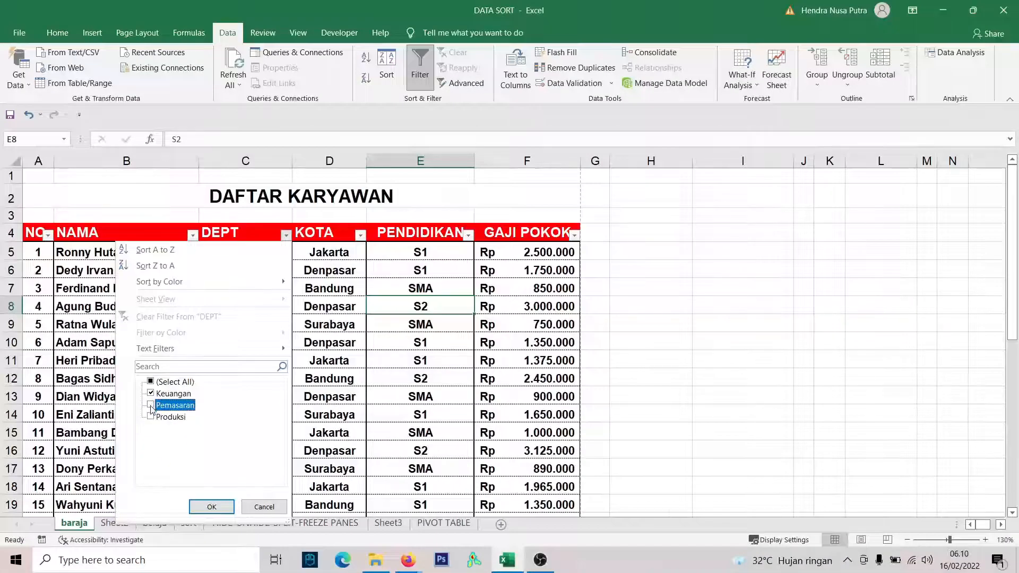
pyautogui.click(223, 510)
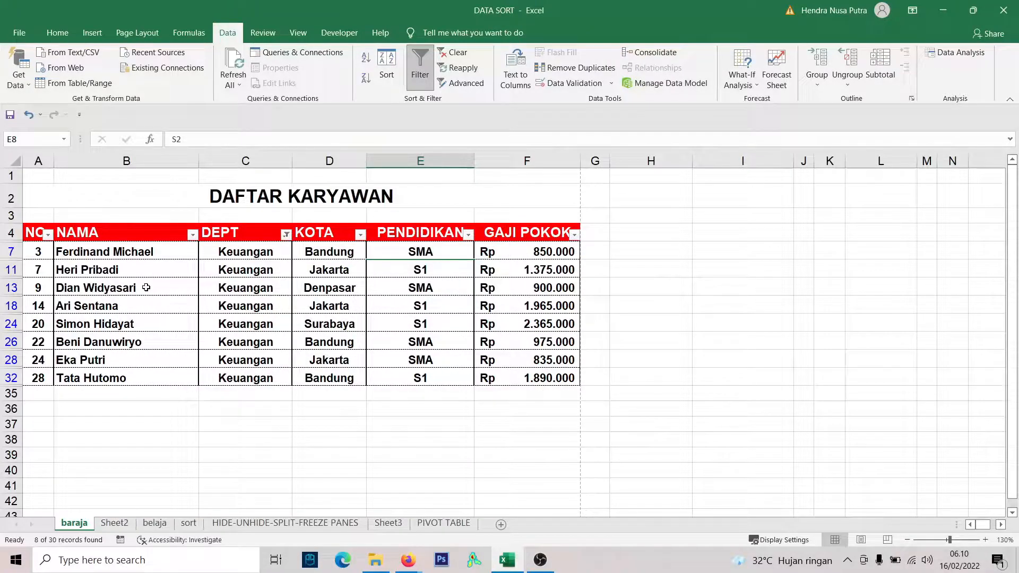
# Review the NAMA and DEPT entries of the employees in the Keuangan department.
pyautogui.click(234, 251)
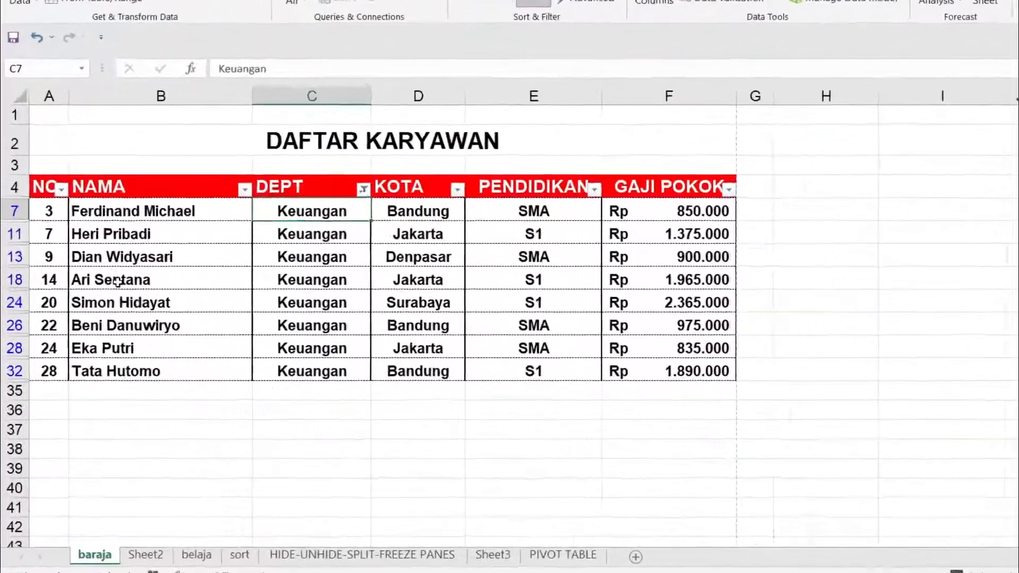
pyautogui.click(101, 307)
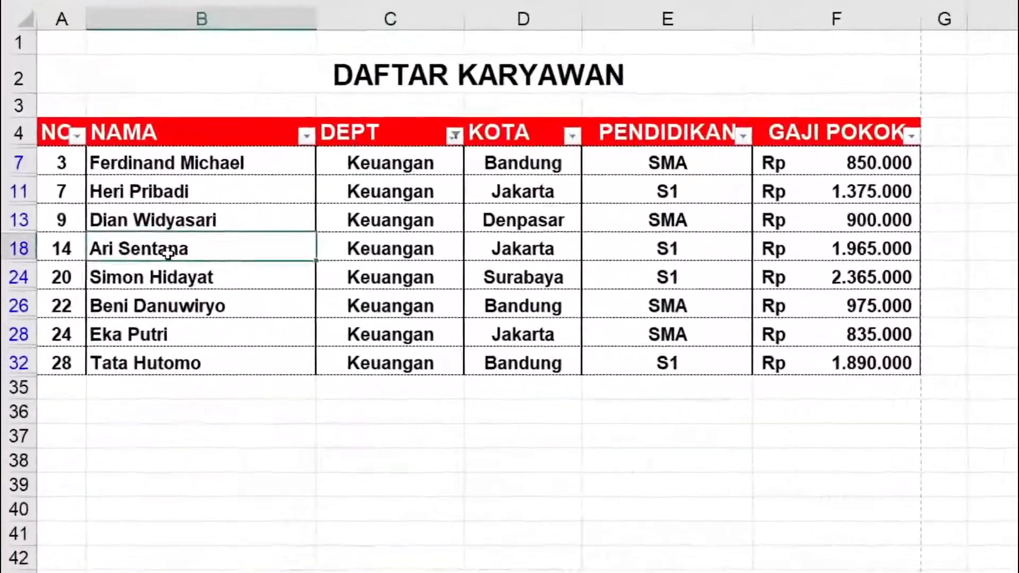
pyautogui.moveTo(172, 139); pyautogui.dragTo(421, 359)
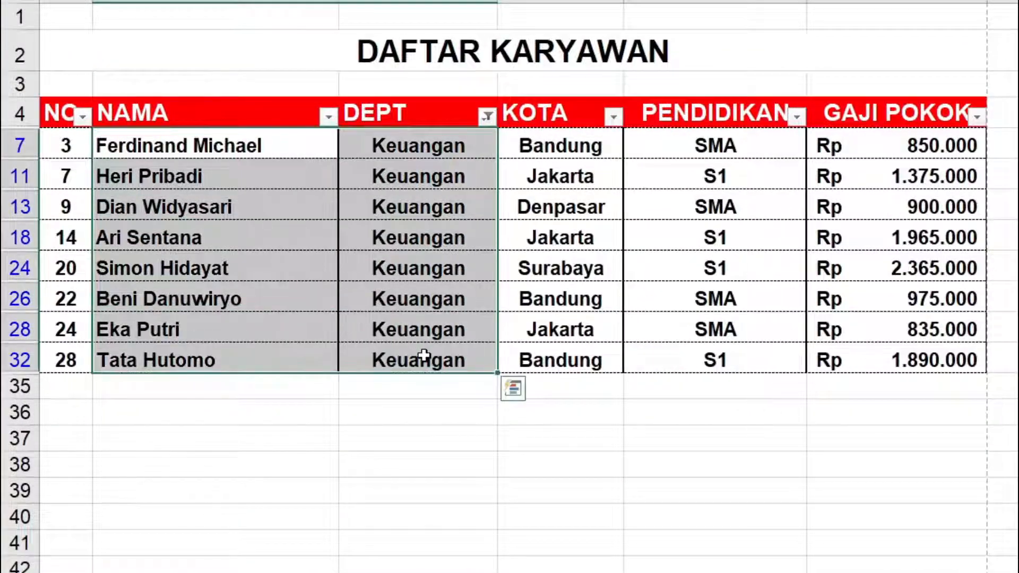
pyautogui.click(454, 145)
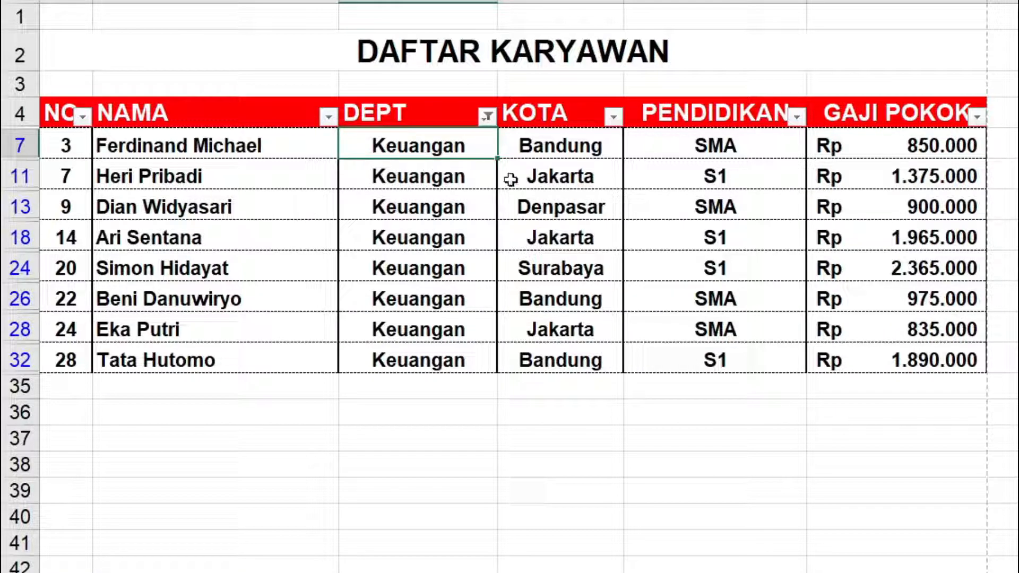
# Filter the KOTA column to Bandung only, in addition to the filter on DEPT.
pyautogui.click(615, 118)
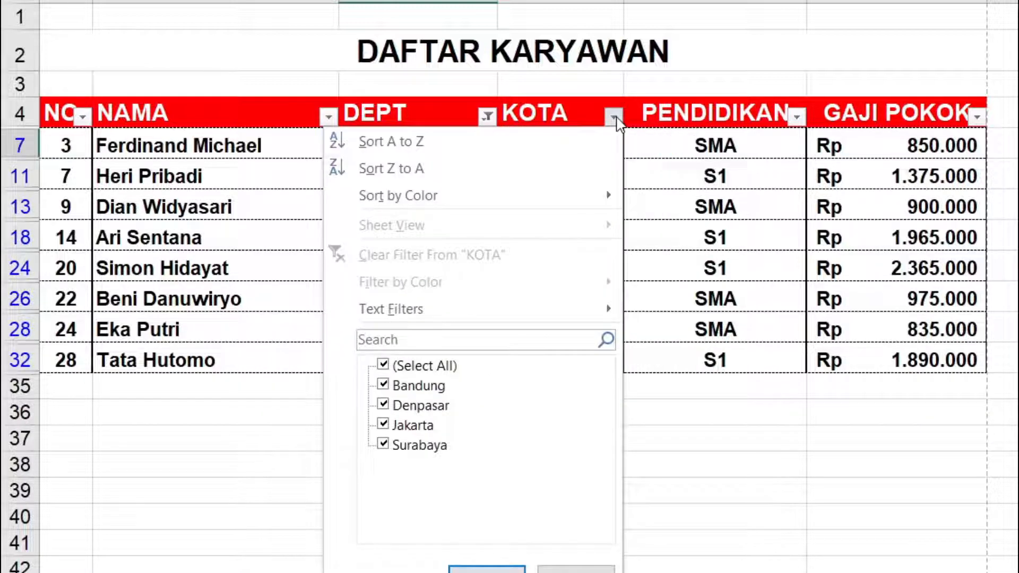
pyautogui.click(383, 365)
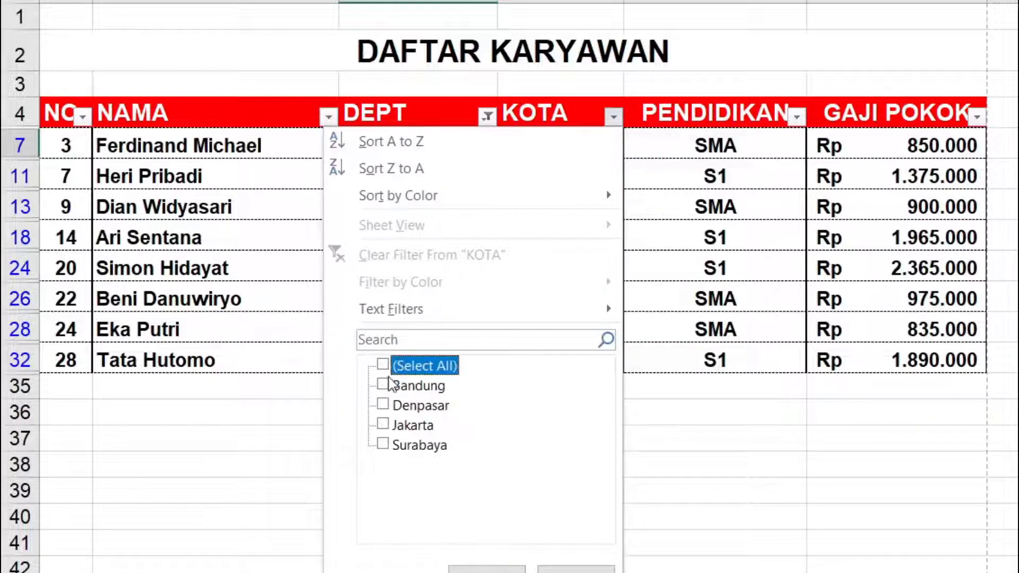
pyautogui.click(382, 385)
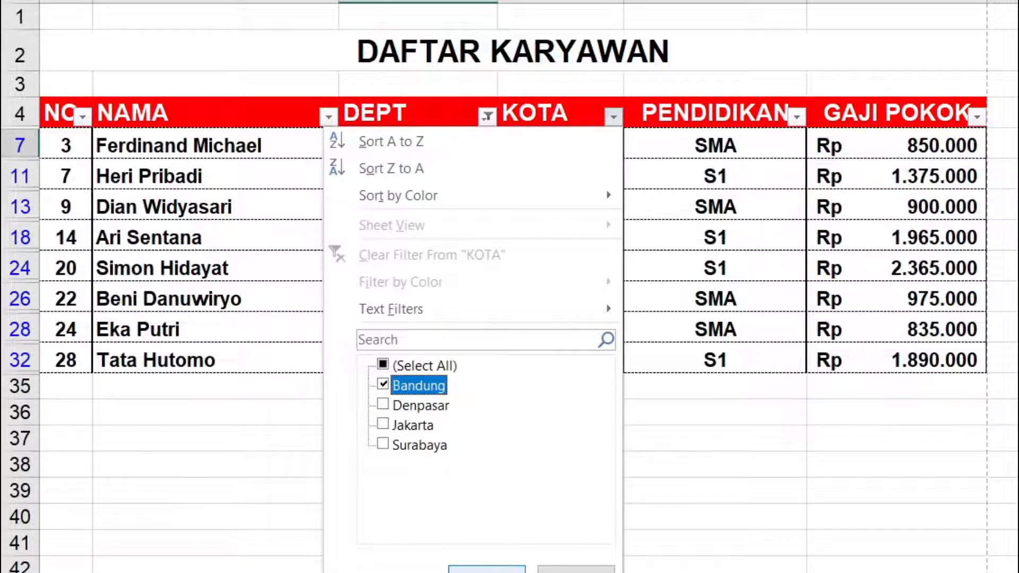
pyautogui.click(487, 570)
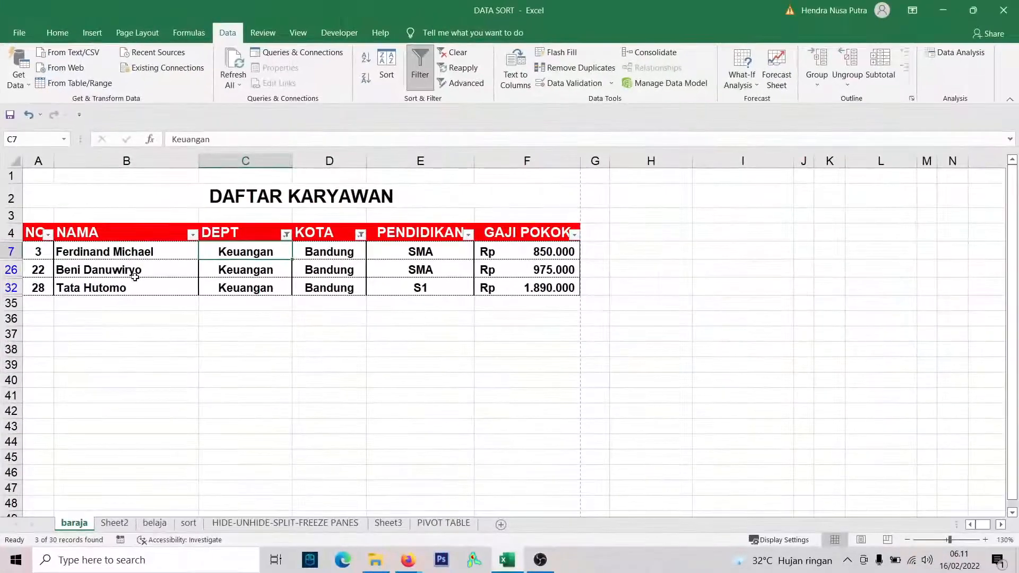
# Review the Keuangan employees in Bandung and check the DEPT column's filter choices without changing them.
pyautogui.click(117, 255)
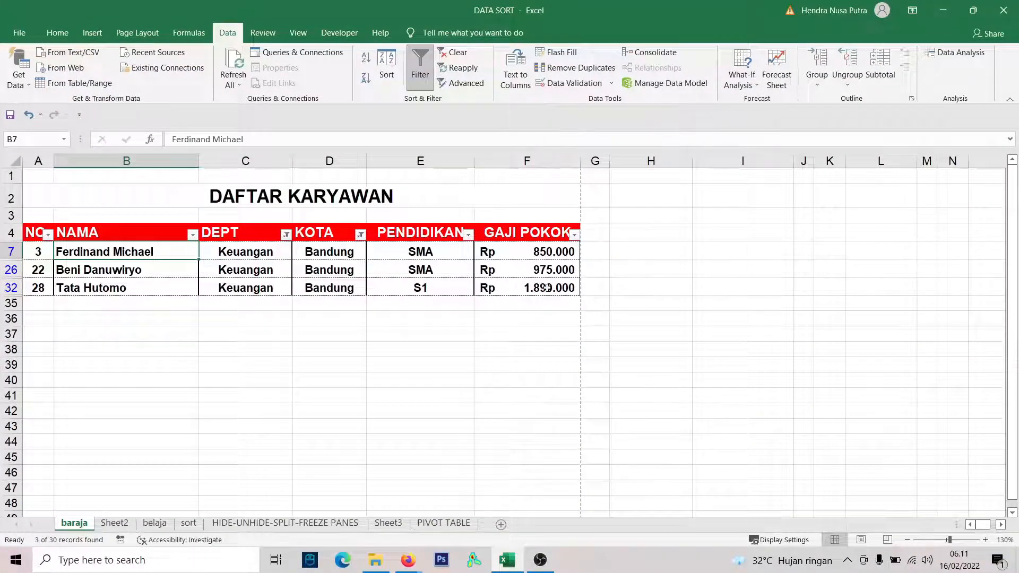
pyautogui.moveTo(550, 287); pyautogui.dragTo(84, 251)
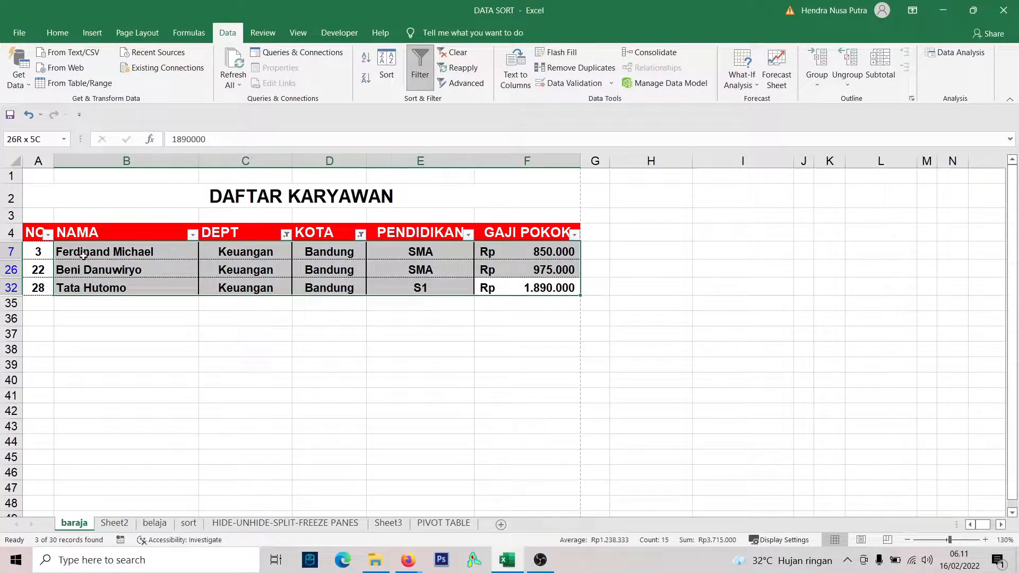
pyautogui.click(340, 263)
pyautogui.click(323, 255)
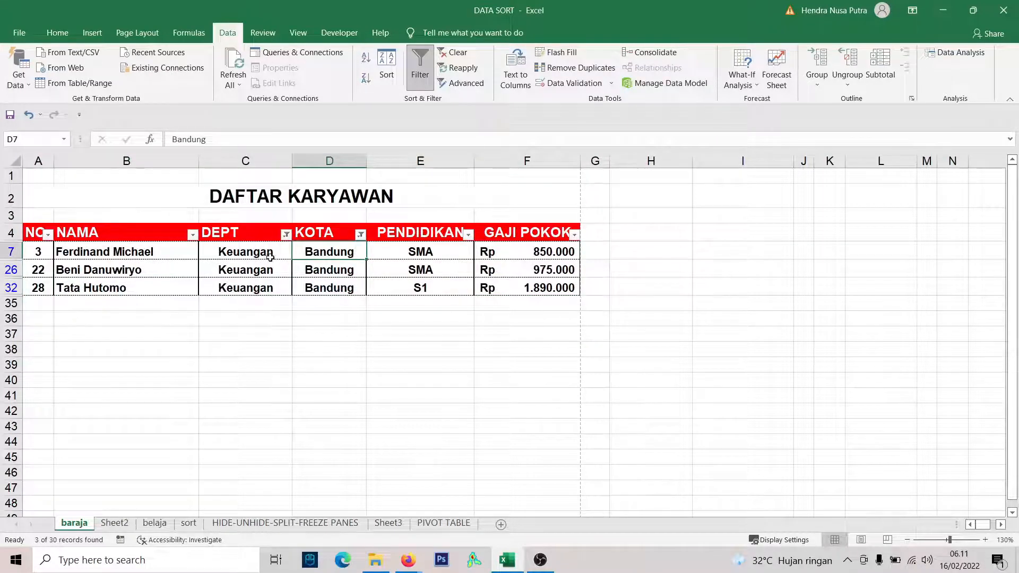
pyautogui.click(145, 254)
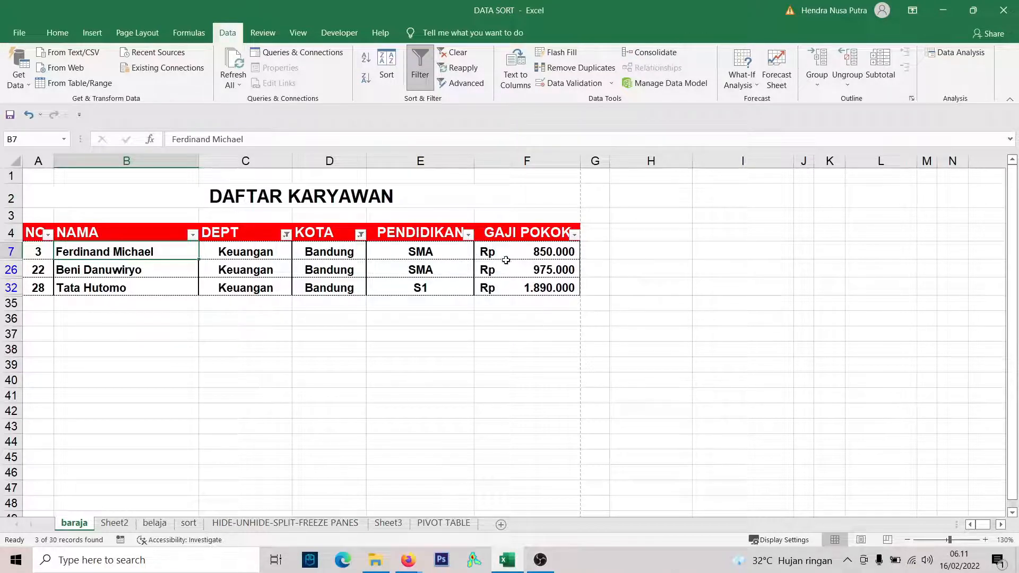
pyautogui.click(286, 235)
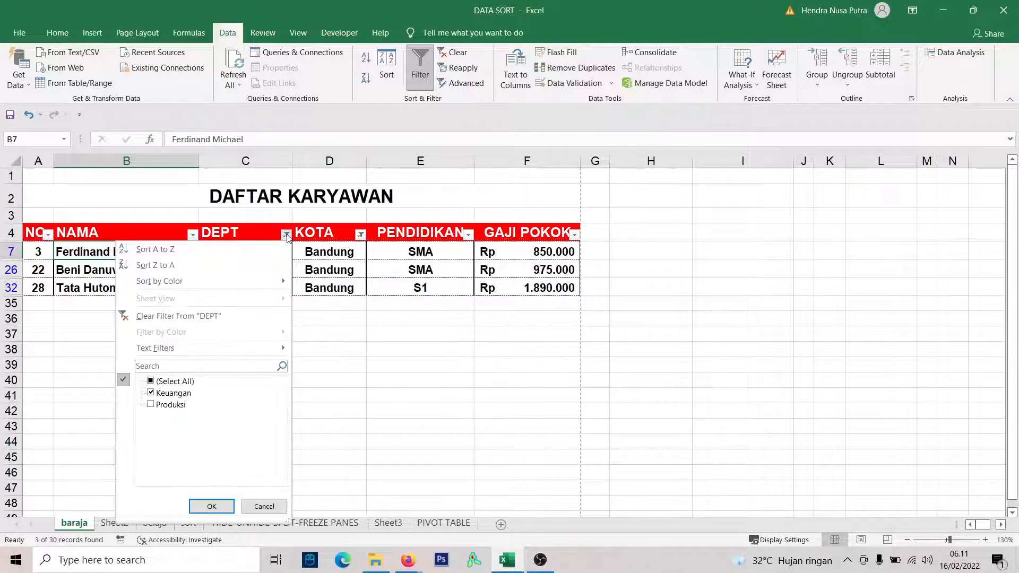
pyautogui.click(361, 235)
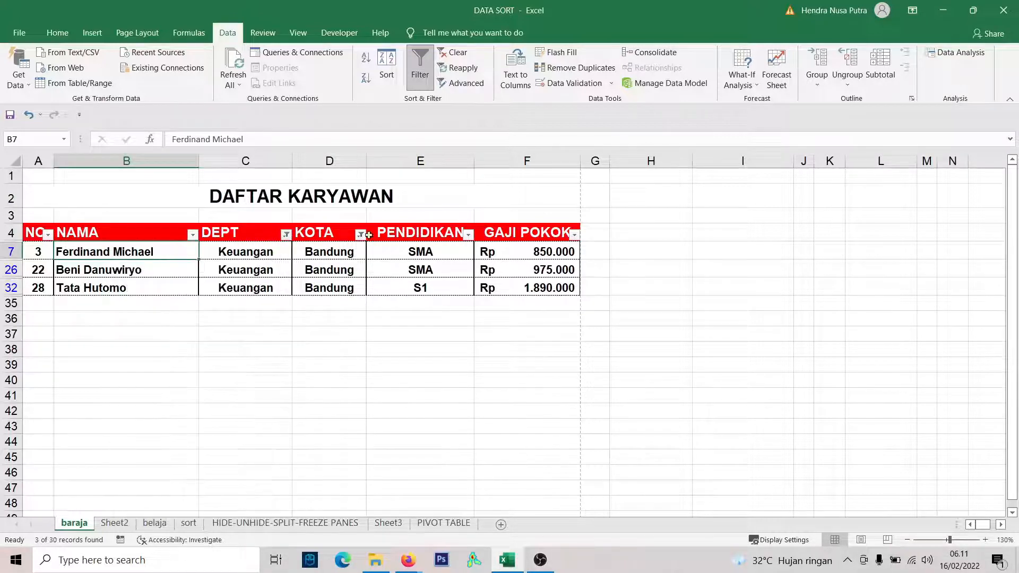
pyautogui.click(440, 264)
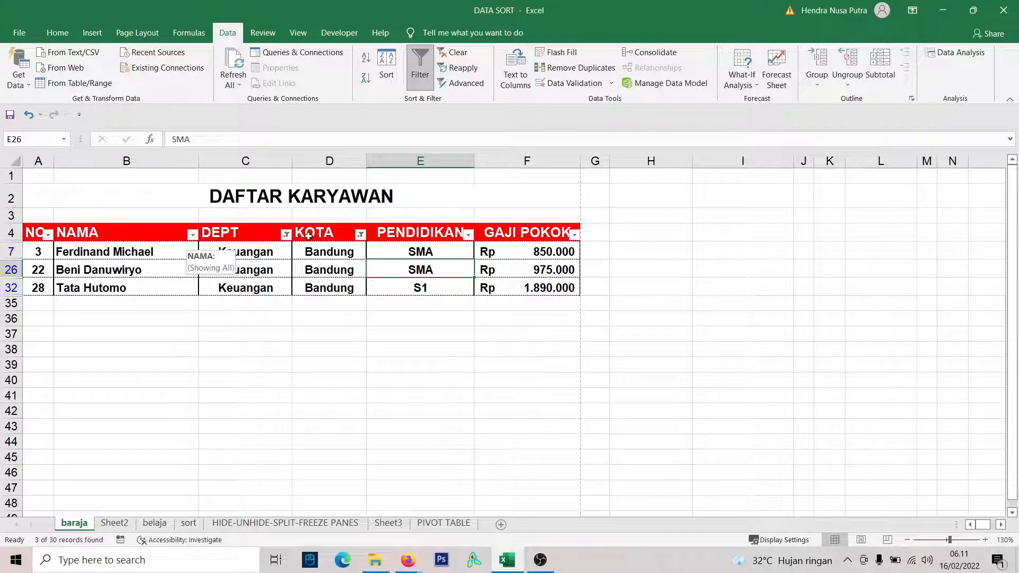
# Reselect all values in the DEPT and KOTA filters to show every employee.
pyautogui.click(286, 235)
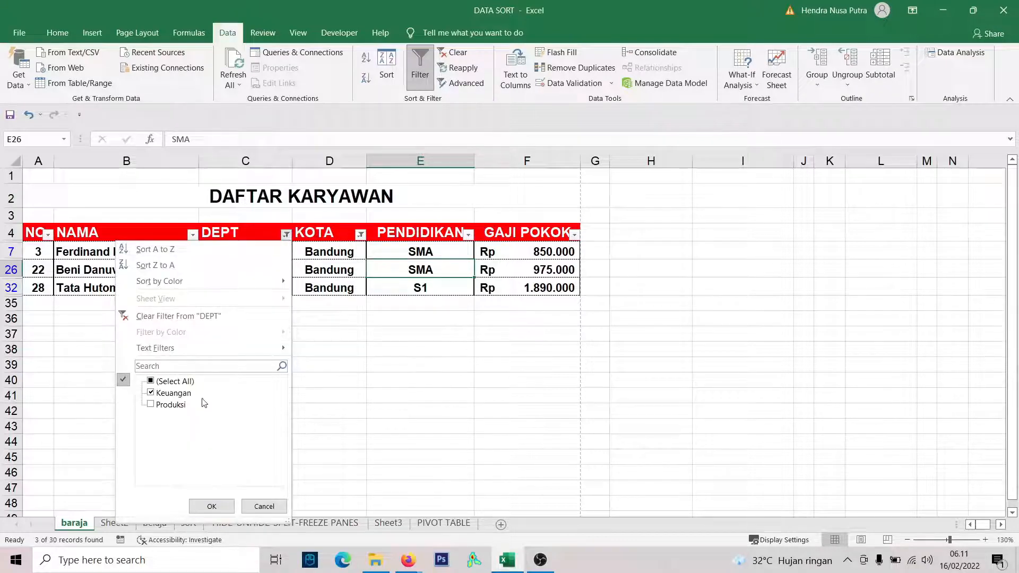
pyautogui.click(151, 381)
pyautogui.click(211, 506)
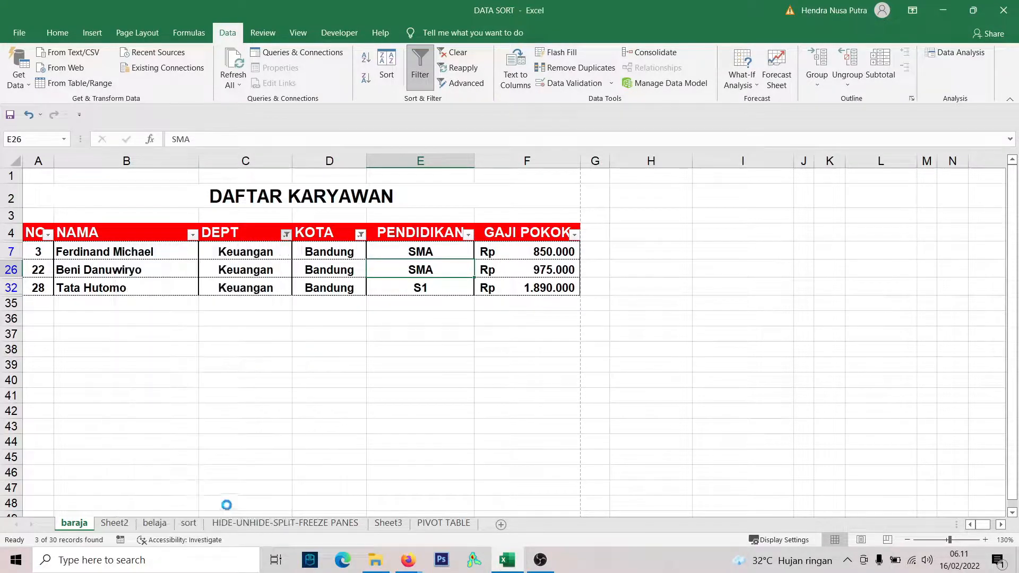
pyautogui.click(361, 239)
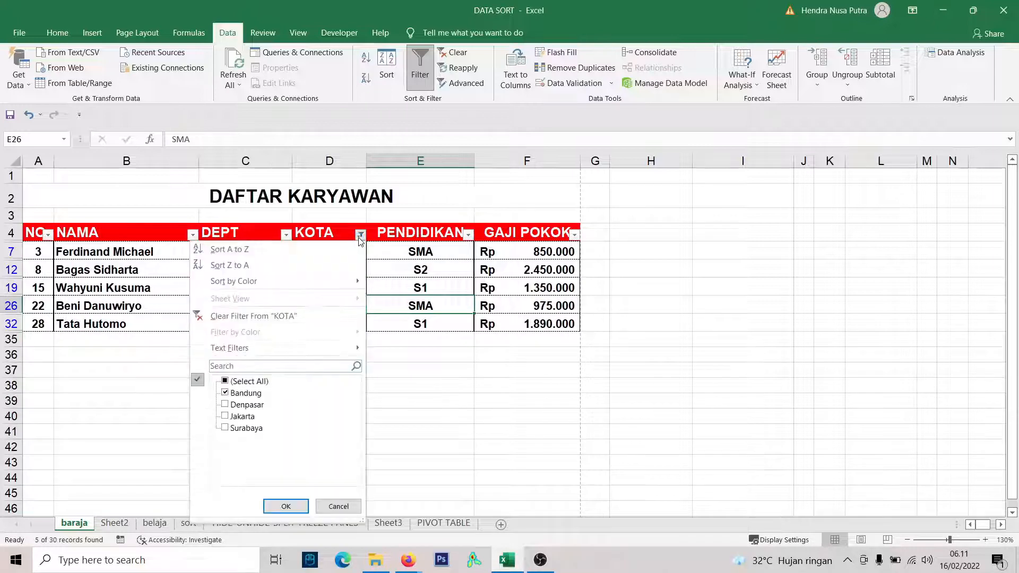
pyautogui.click(285, 506)
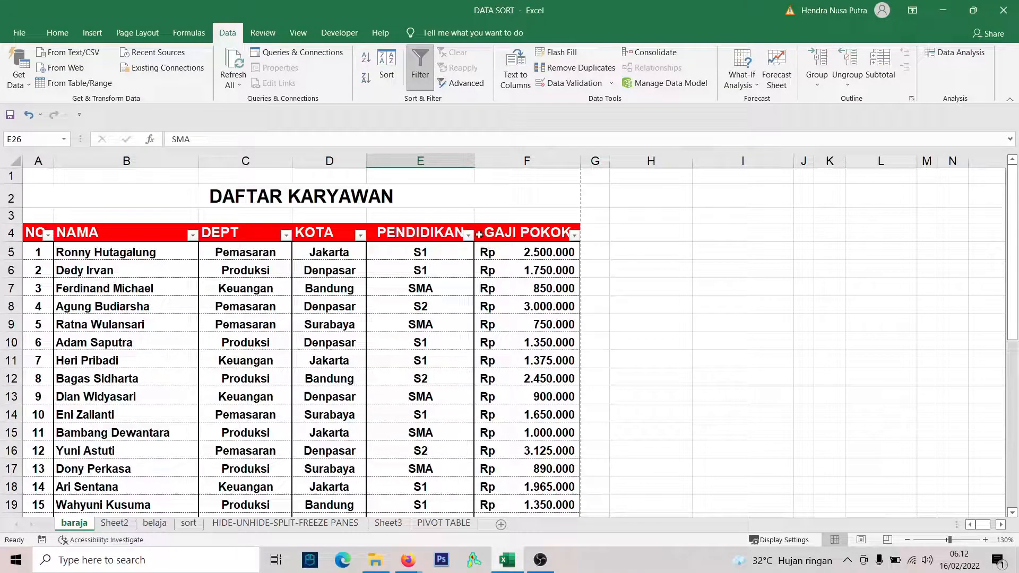
# Filter the PENDIDIKAN column to S2 only by excluding S1 and SMA.
pyautogui.click(468, 236)
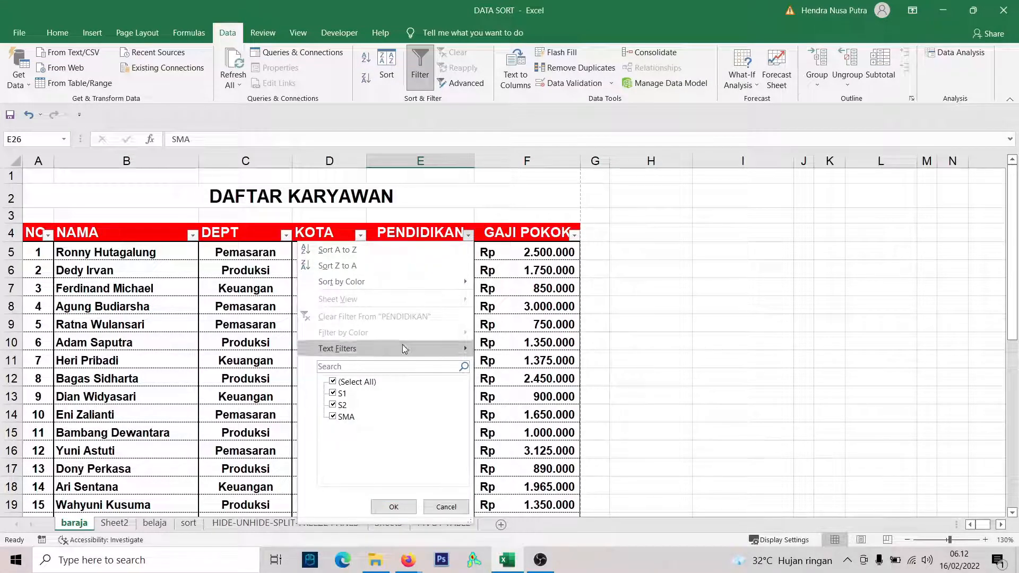
pyautogui.click(333, 416)
pyautogui.click(333, 405)
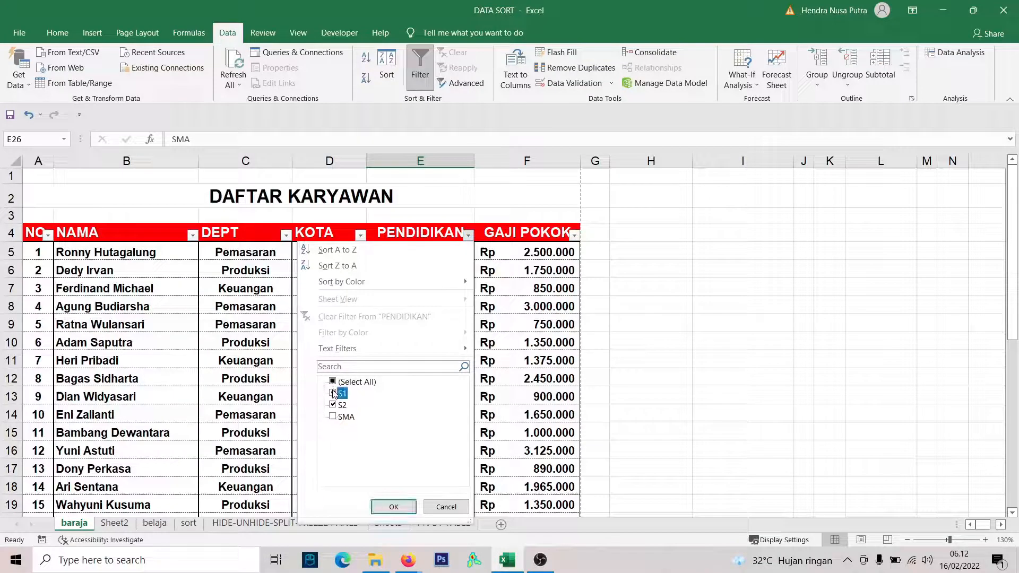
pyautogui.click(333, 393)
pyautogui.click(394, 506)
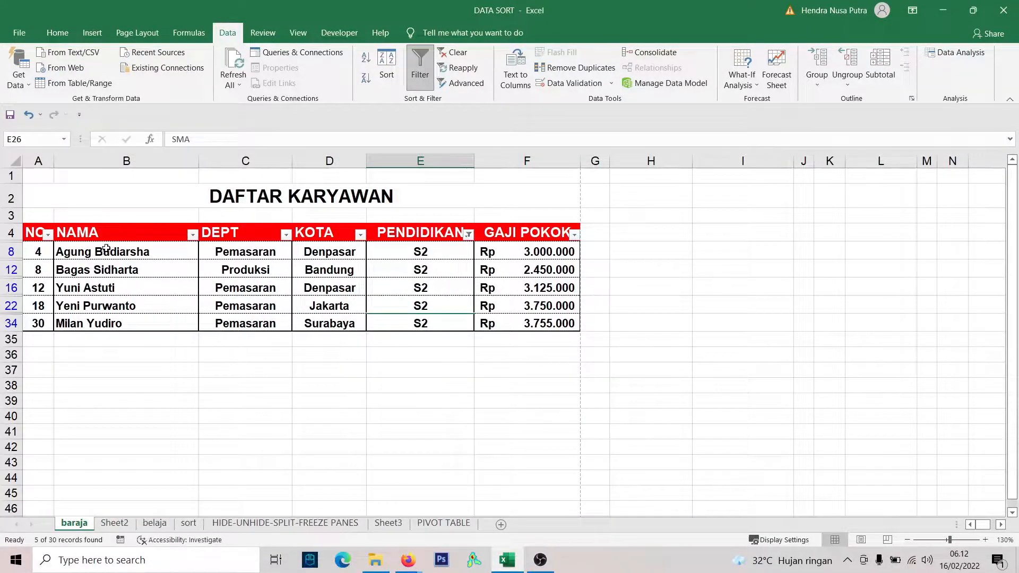
# Review the PENDIDIKAN and GAJI POKOK entries of the S2 employees and check the DEPT filter choices without changing them.
pyautogui.moveTo(420, 254); pyautogui.dragTo(425, 322)
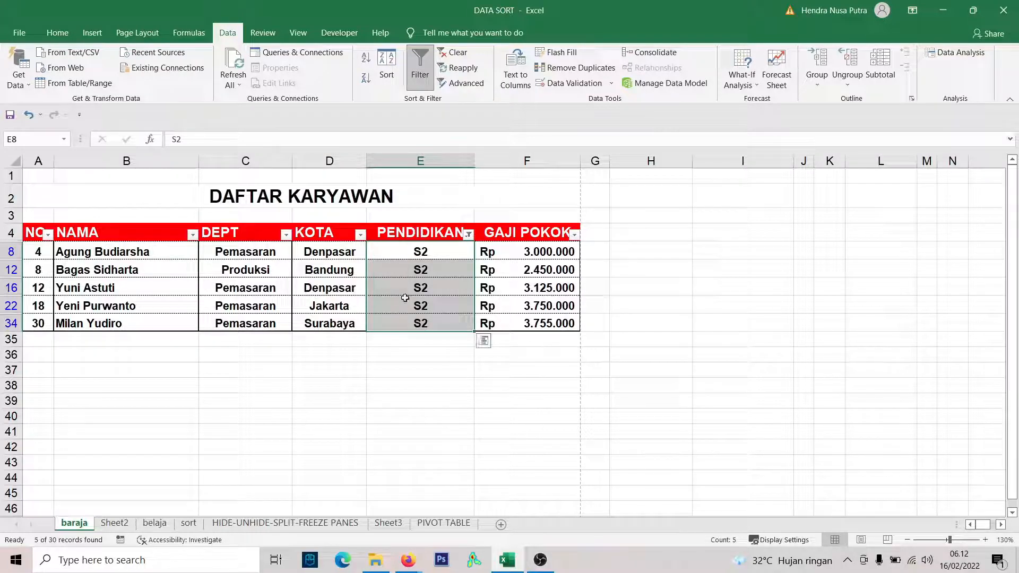
pyautogui.click(428, 273)
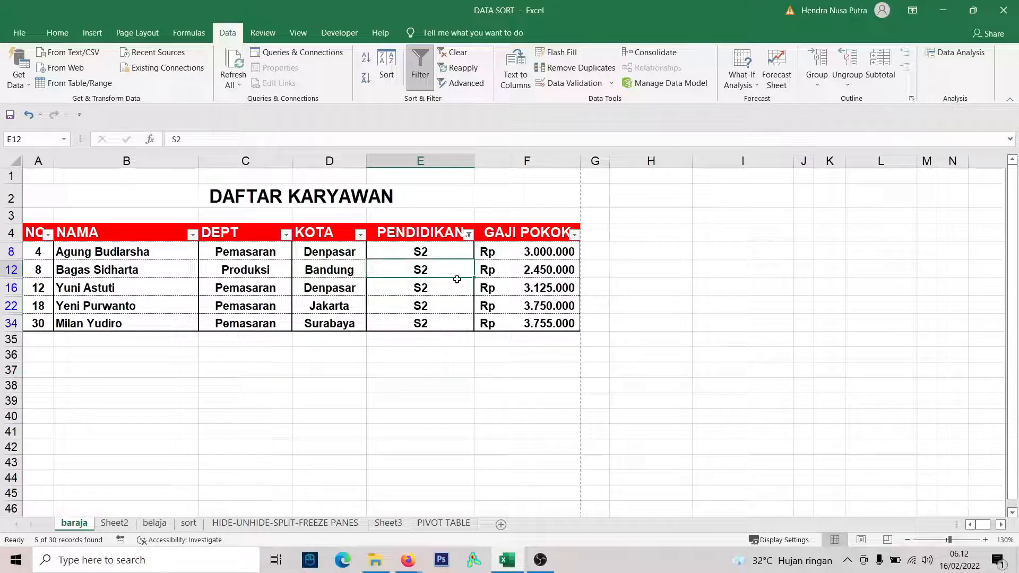
pyautogui.moveTo(535, 248); pyautogui.dragTo(536, 321)
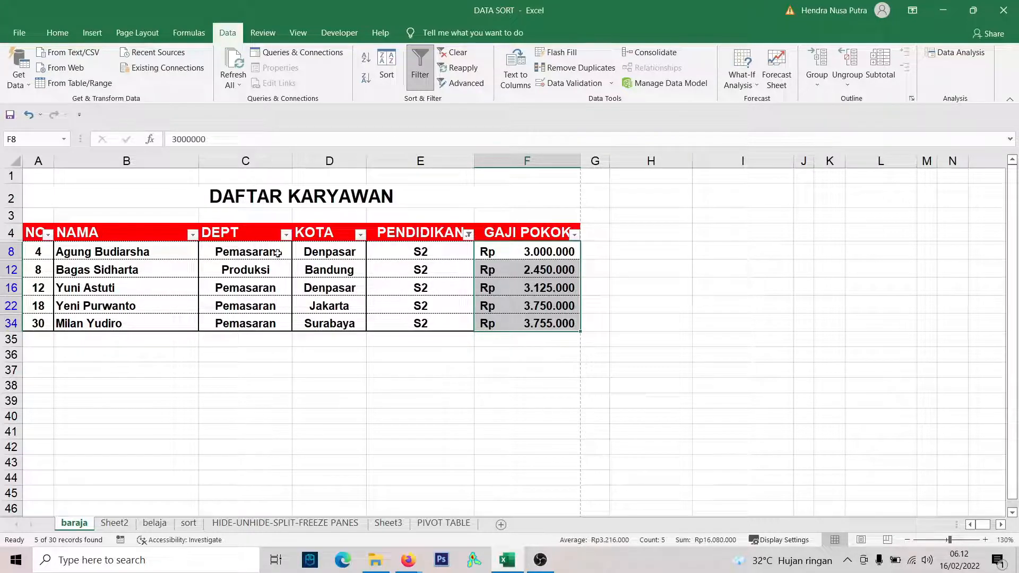
pyautogui.click(285, 234)
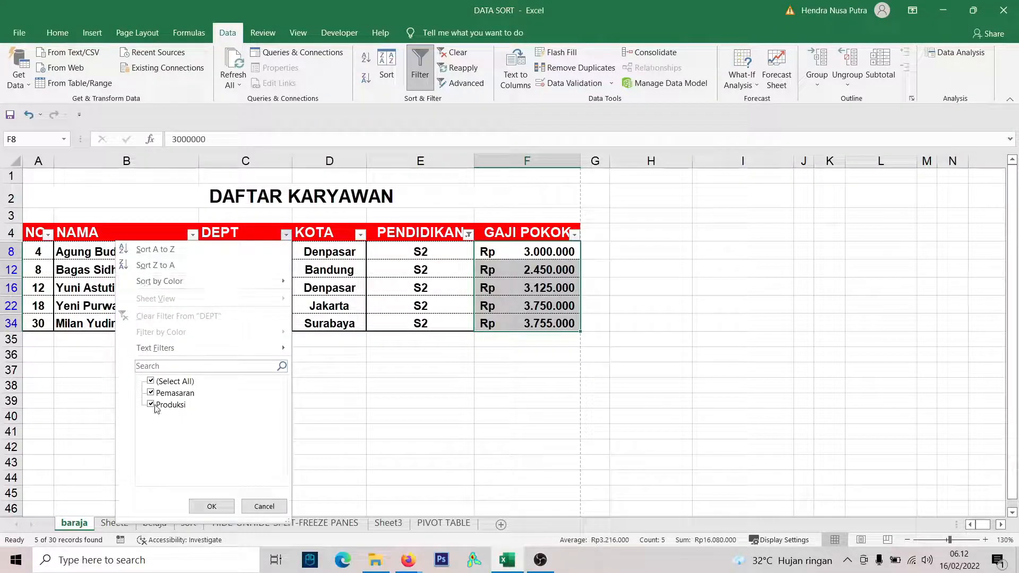
pyautogui.click(376, 281)
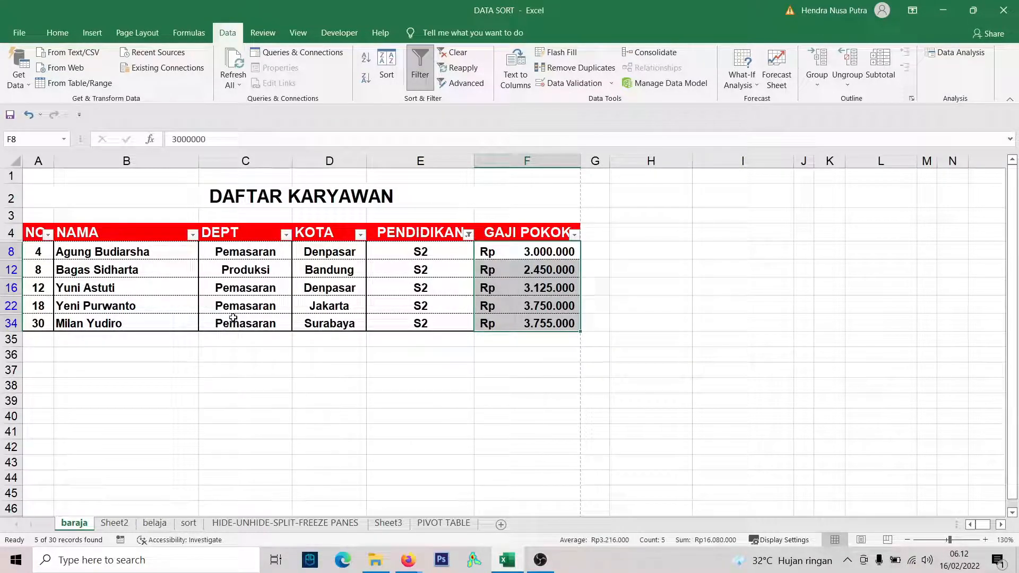
# Exclude Produksi from the DEPT filter so only Pemasaran employees with S2 are listed.
pyautogui.click(286, 235)
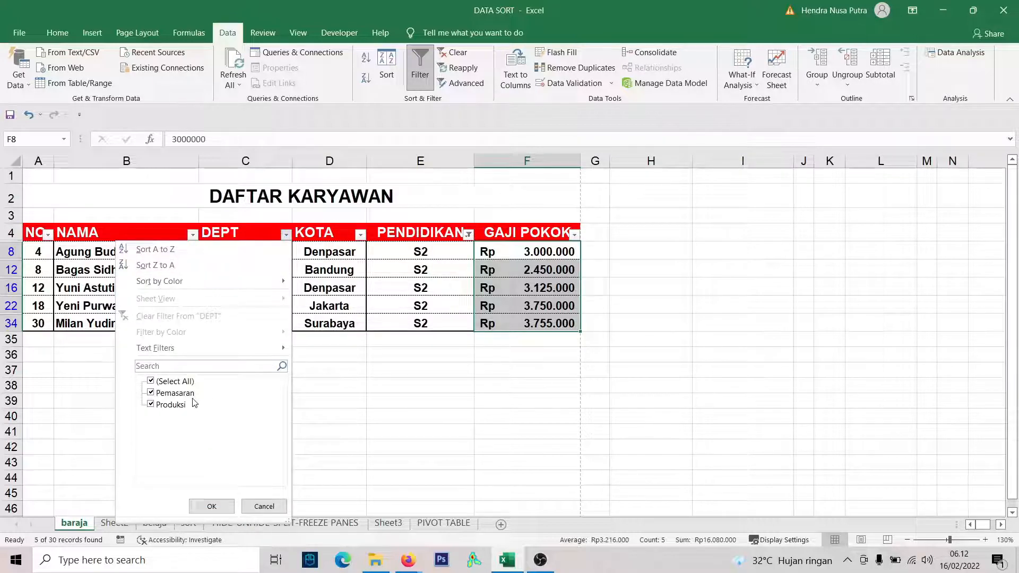
pyautogui.click(151, 404)
pyautogui.click(211, 506)
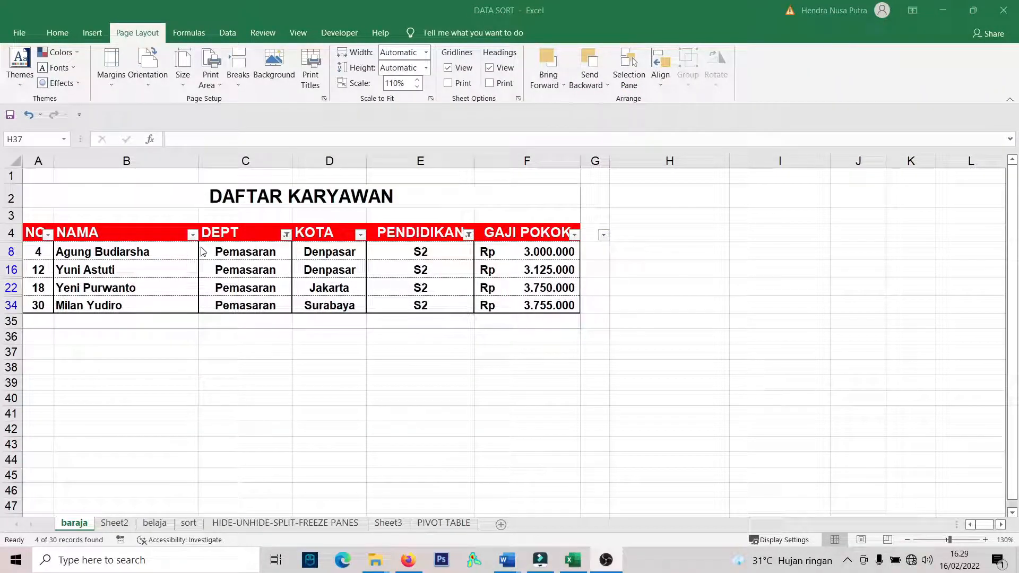
# Review the filtered DAFTAR KARYAWAN rows for Pemasaran employees with S2 education.
pyautogui.moveTo(102, 195); pyautogui.dragTo(94, 320)
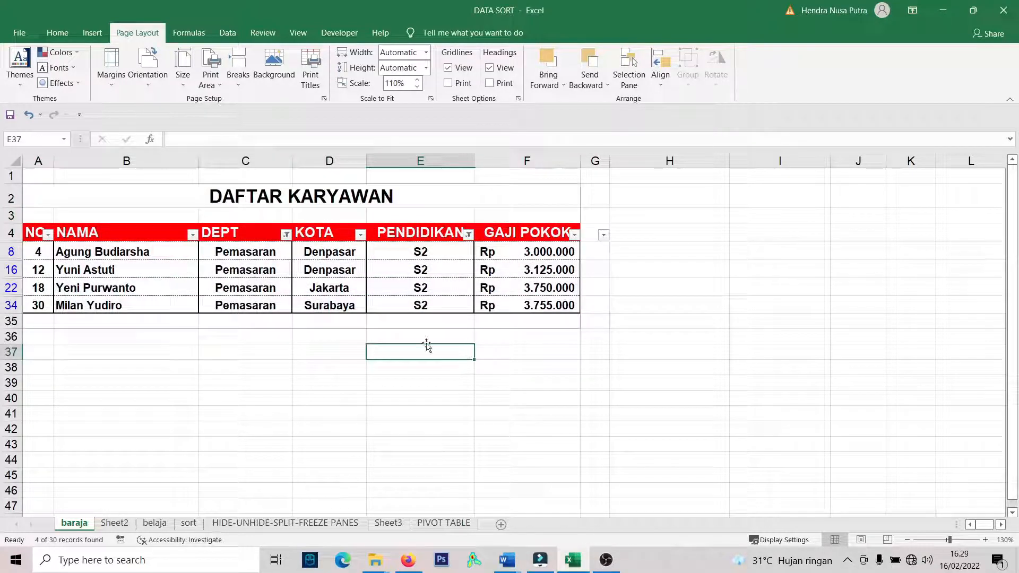
pyautogui.moveTo(94, 190); pyautogui.dragTo(218, 331)
pyautogui.click(218, 331)
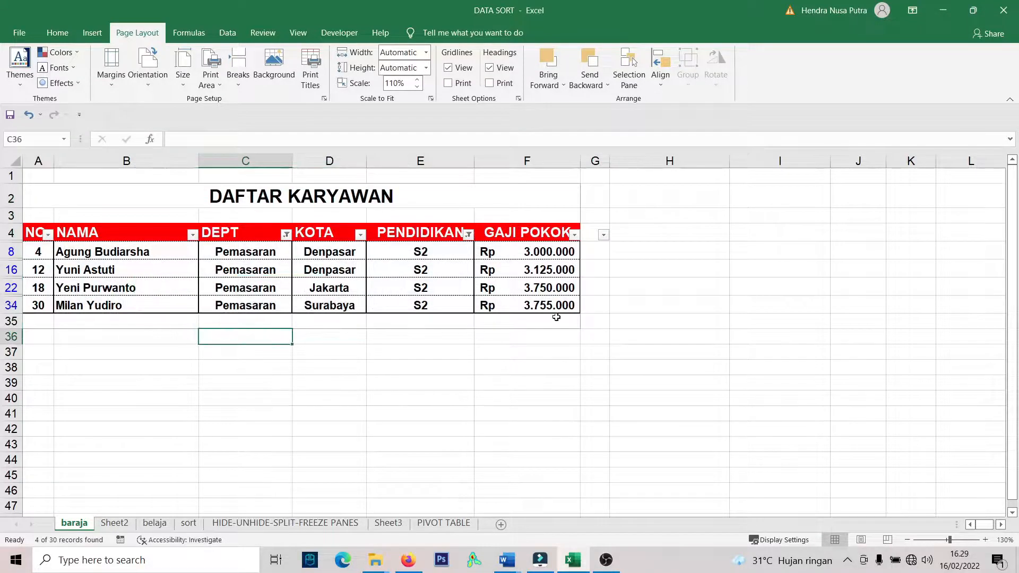
pyautogui.moveTo(550, 335); pyautogui.dragTo(159, 337)
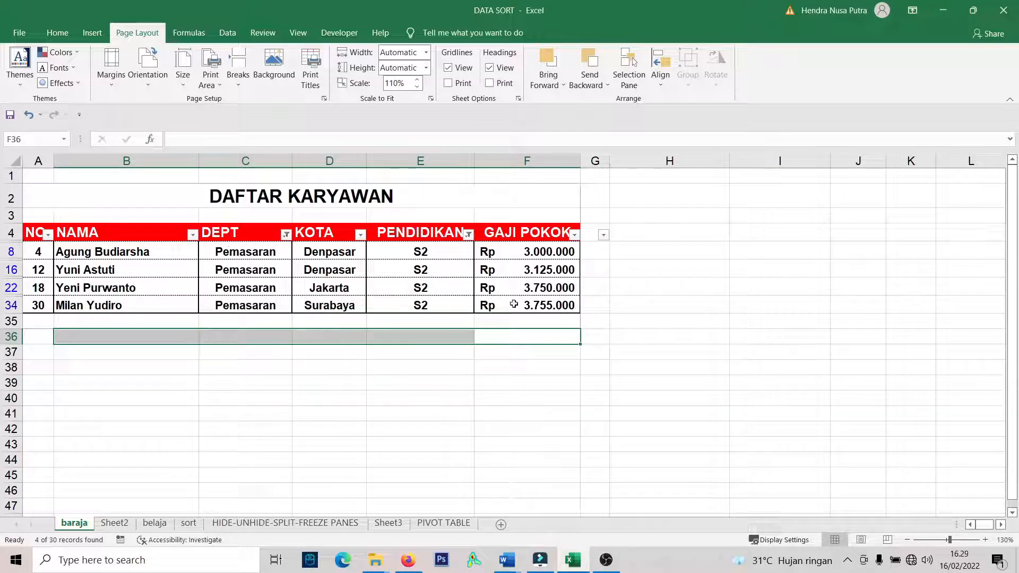
pyautogui.click(535, 354)
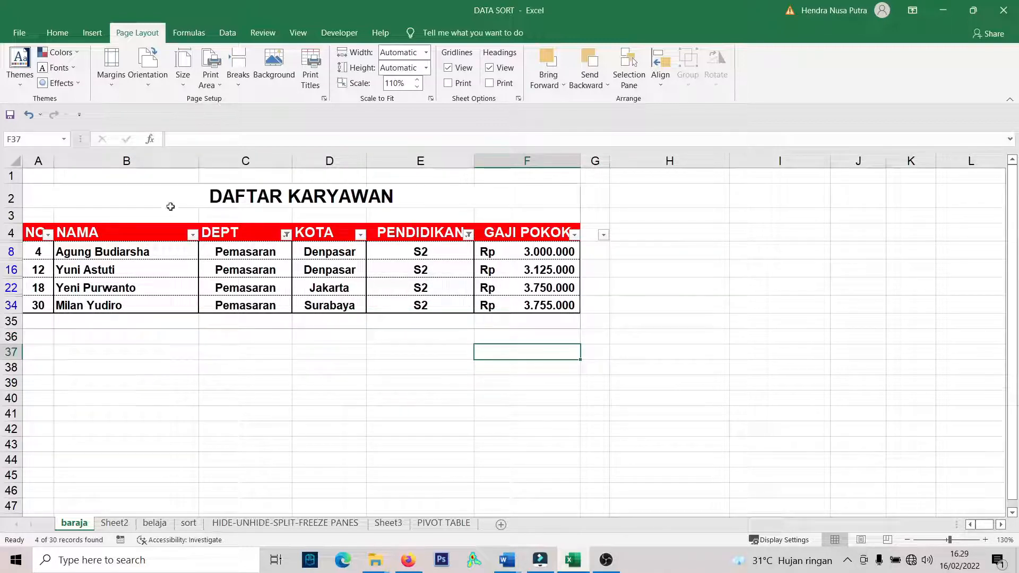
# Check the print preview of the filtered employee table and return to the worksheet.
pyautogui.click(19, 32)
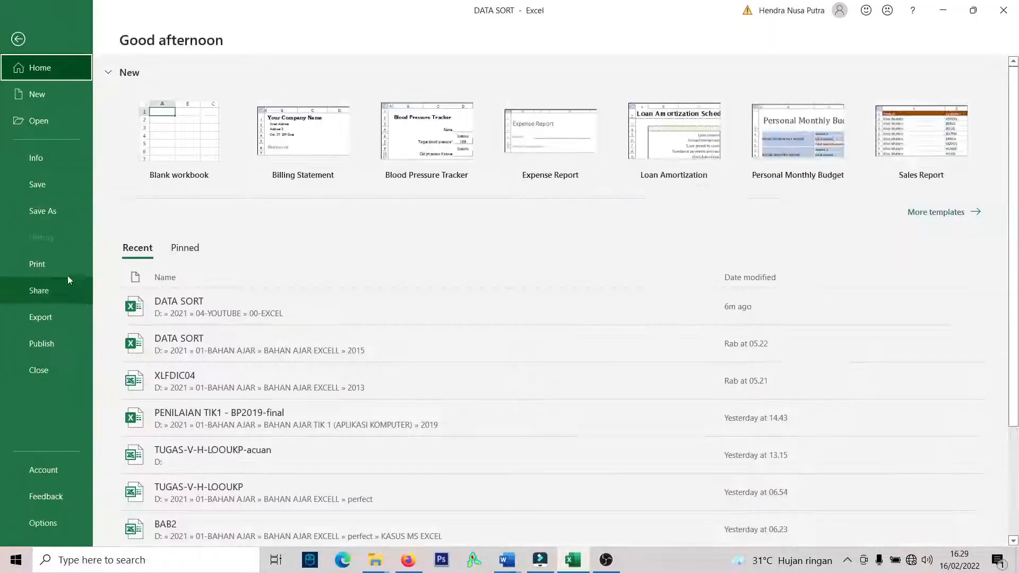
pyautogui.click(59, 267)
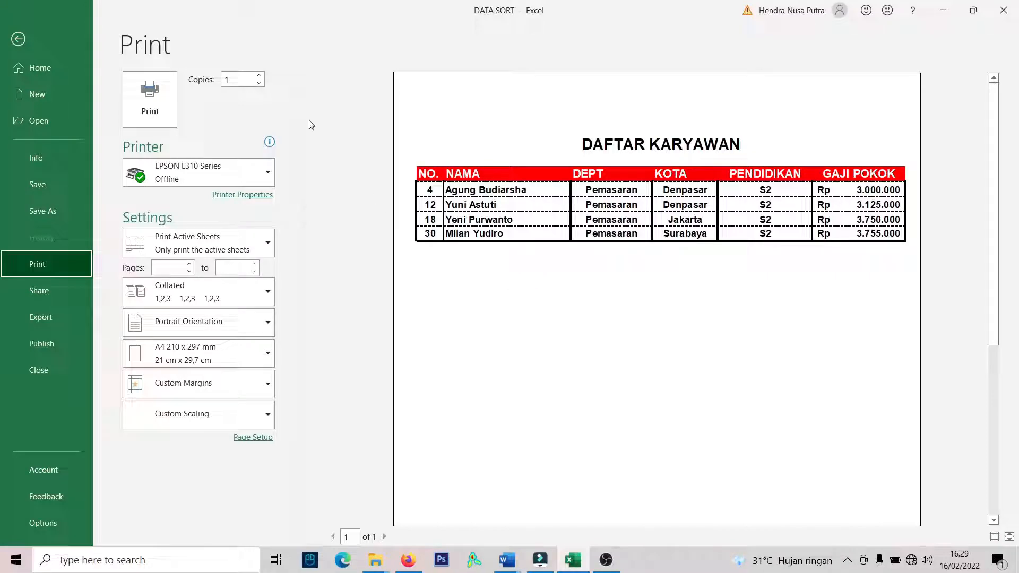
pyautogui.click(18, 39)
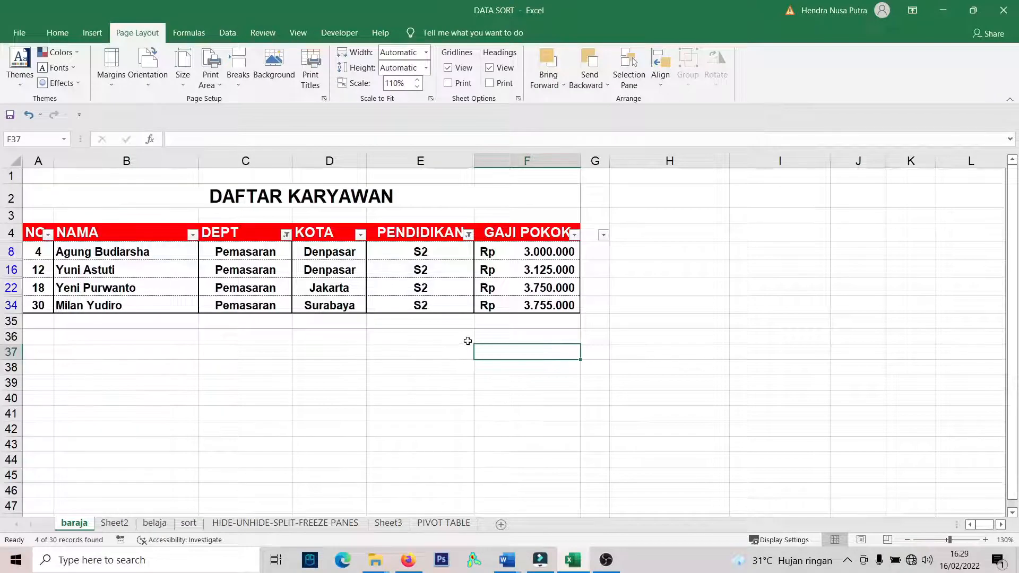
pyautogui.click(466, 338)
pyautogui.click(535, 323)
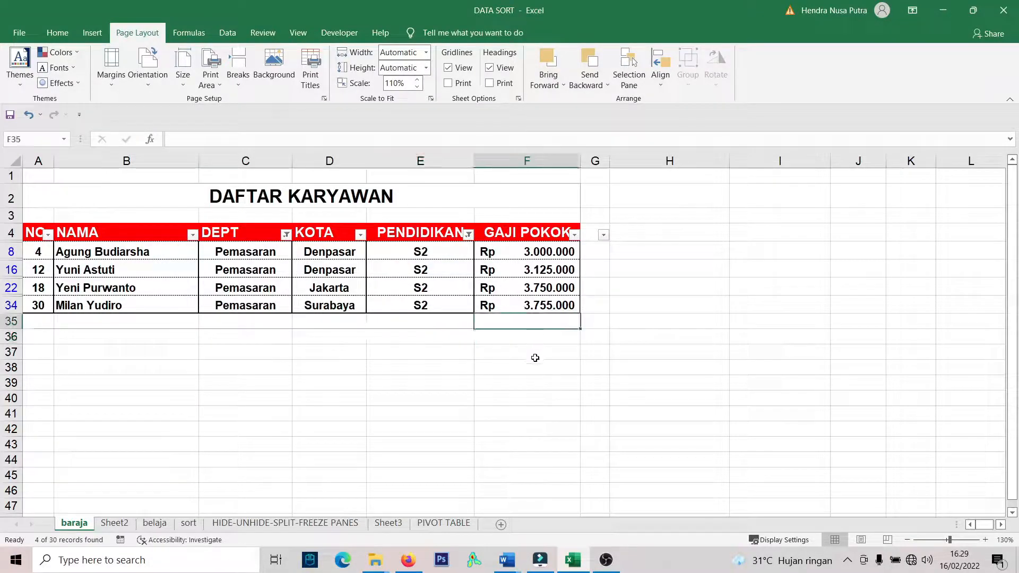
pyautogui.moveTo(533, 354); pyautogui.dragTo(34, 350)
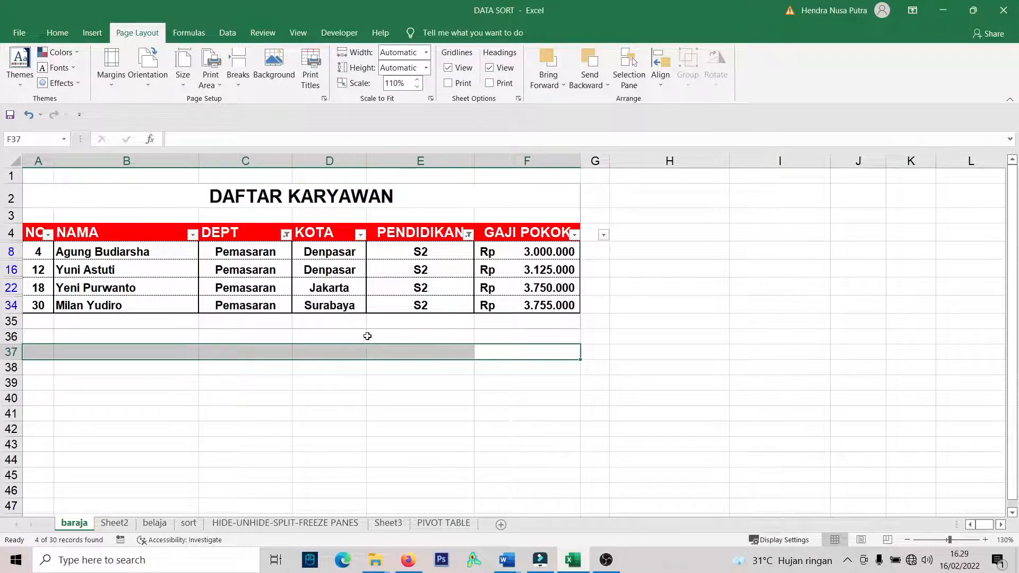
pyautogui.click(281, 373)
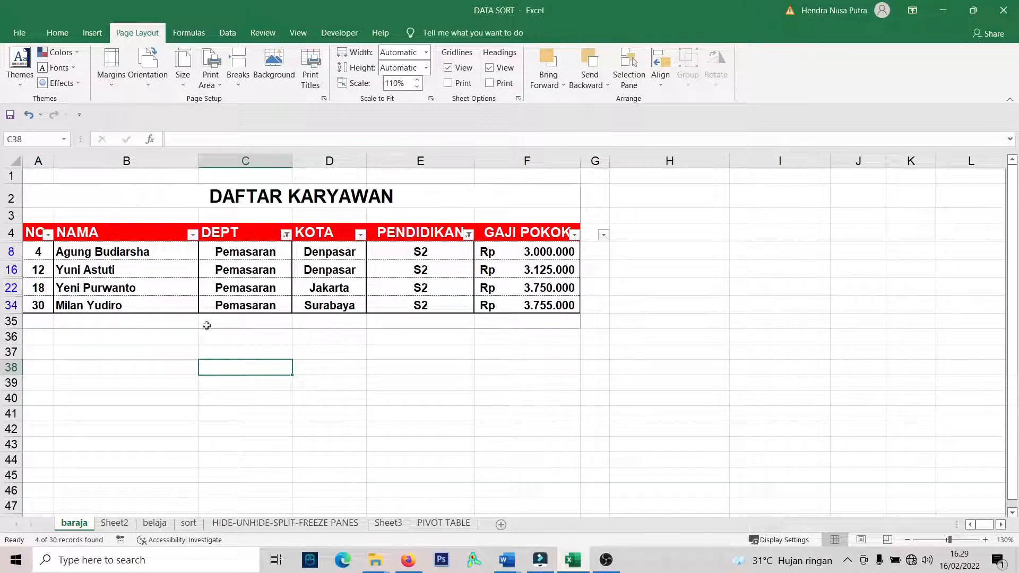
pyautogui.click(357, 350)
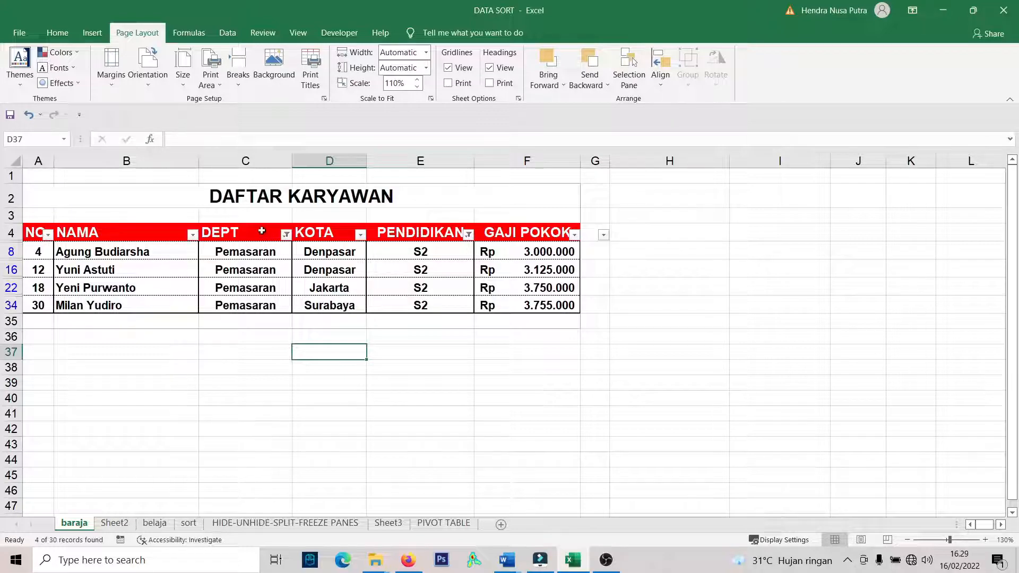
# Reselect all values in the DEPT and PENDIDIKAN filters to show the complete employee list.
pyautogui.click(286, 235)
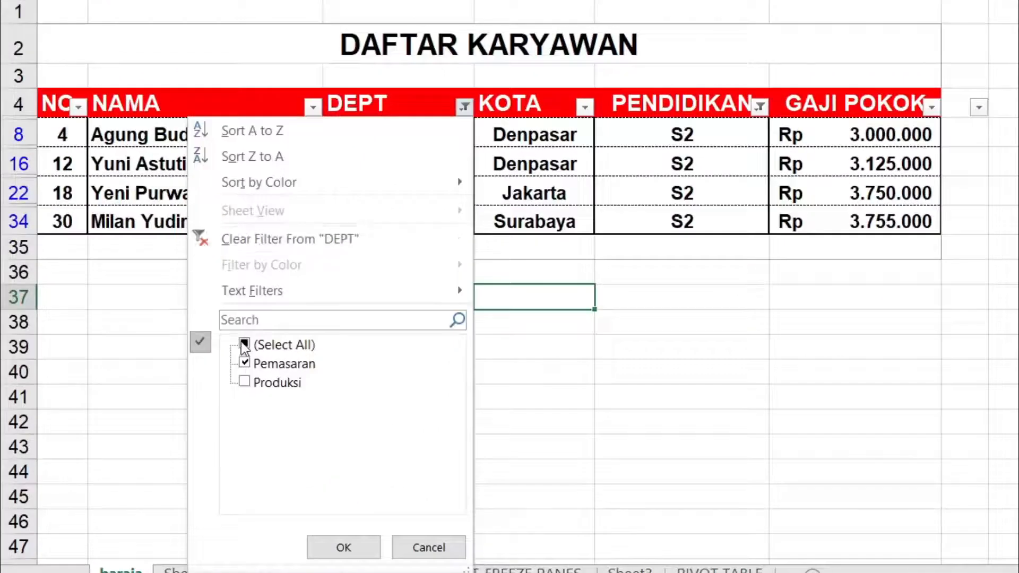
pyautogui.click(244, 346)
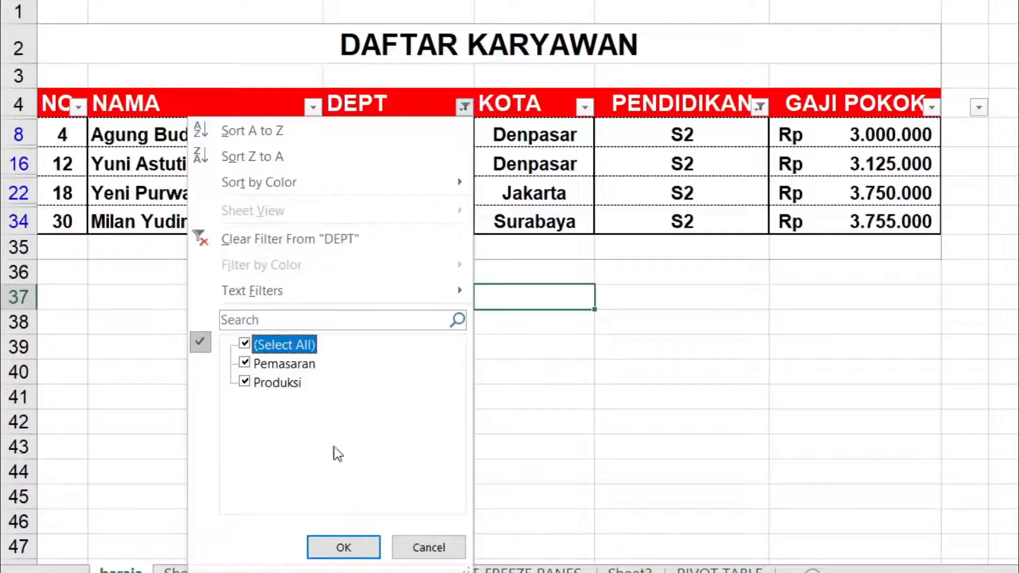
pyautogui.click(353, 548)
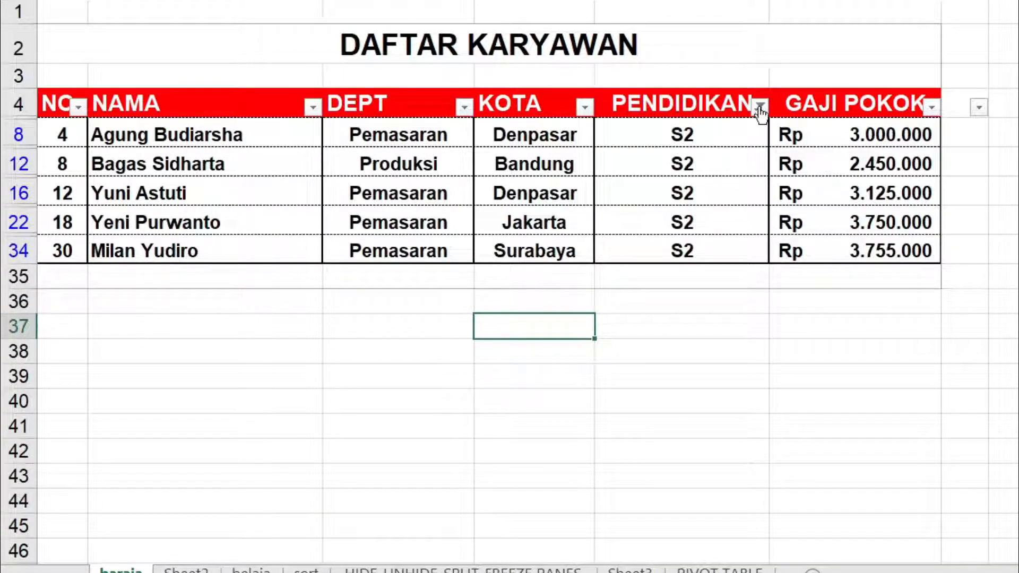
pyautogui.click(760, 106)
pyautogui.click(540, 345)
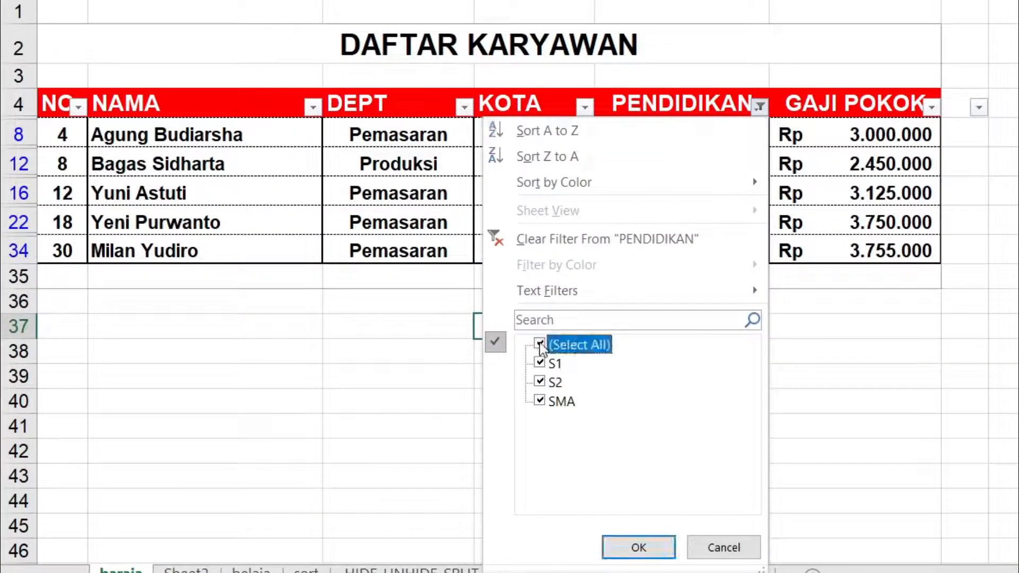
pyautogui.click(638, 547)
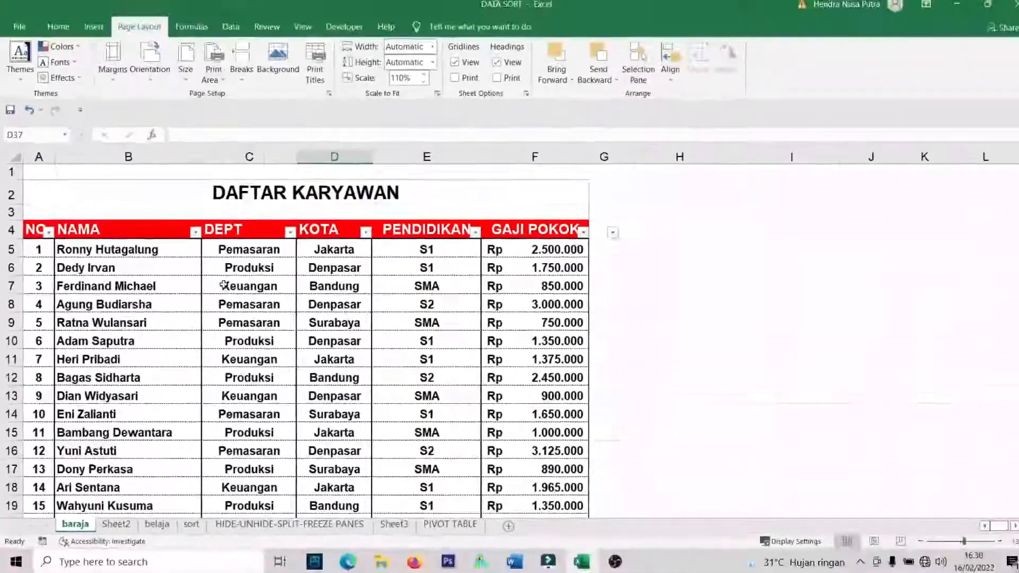
# Look through the complete employee list down to its last rows and back to the header.
pyautogui.click(297, 212)
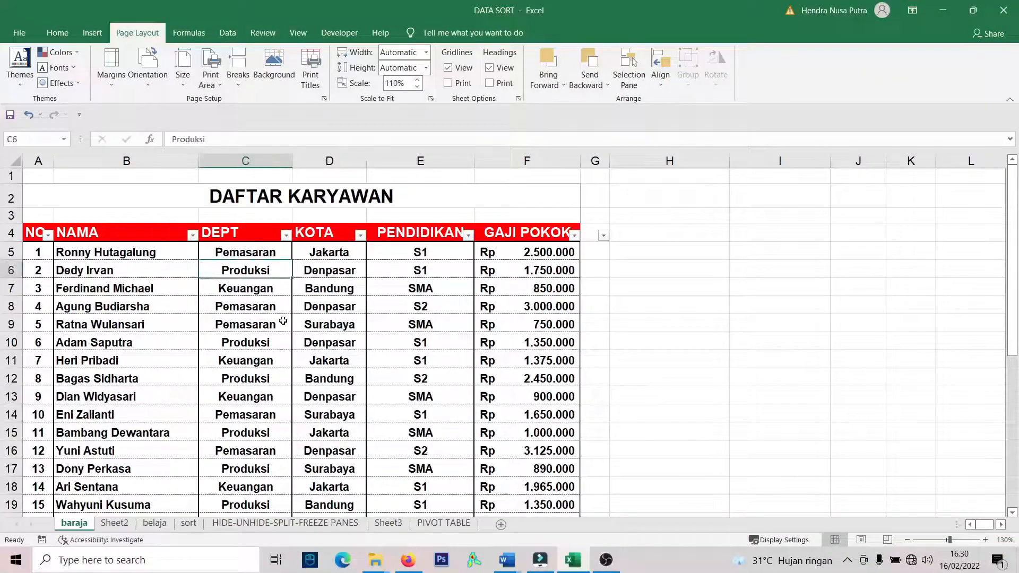
pyautogui.scroll(-4, 284, 321)
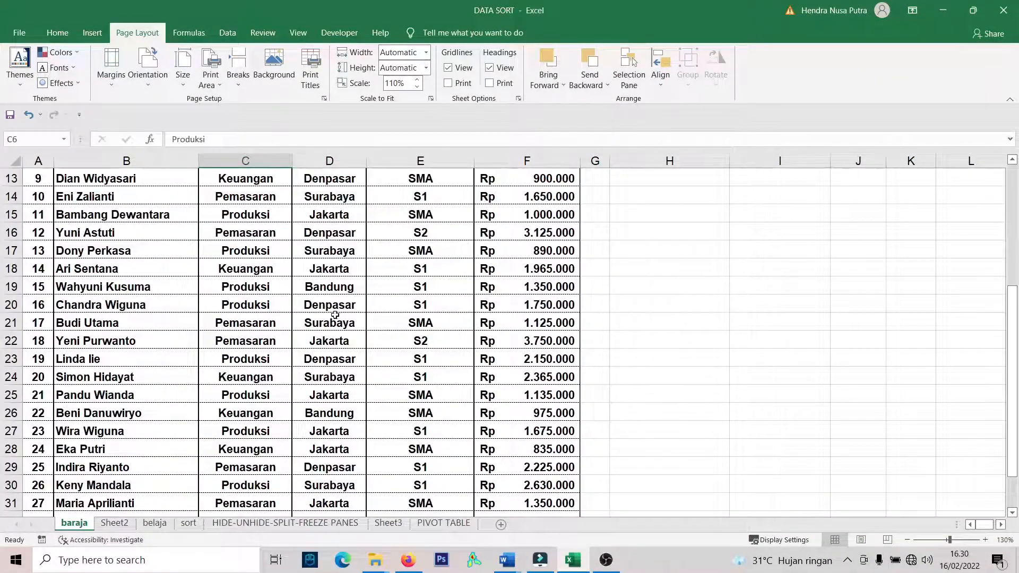
pyautogui.scroll(-3, 329, 316)
pyautogui.scroll(4, 237, 304)
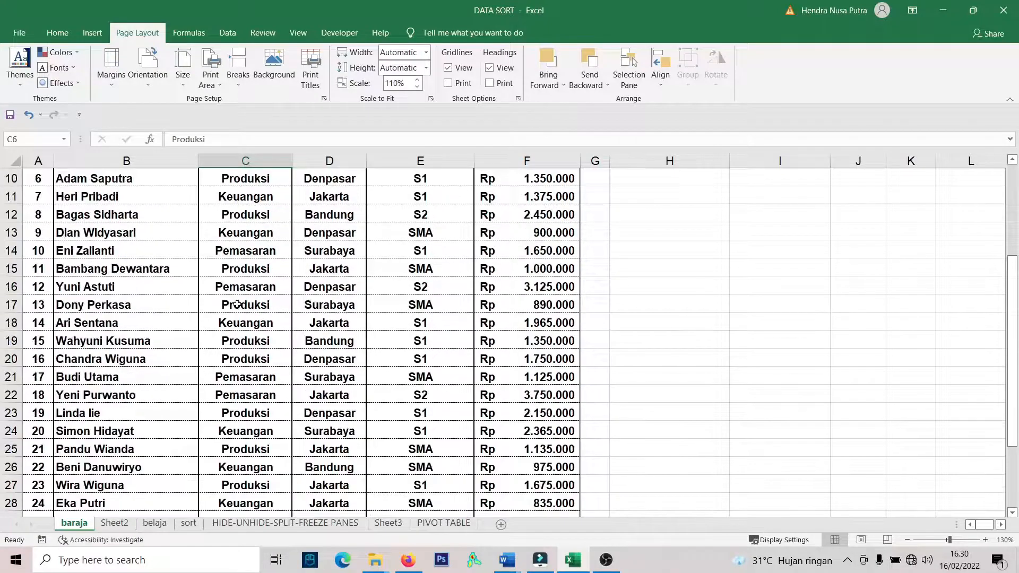
pyautogui.scroll(3, 238, 304)
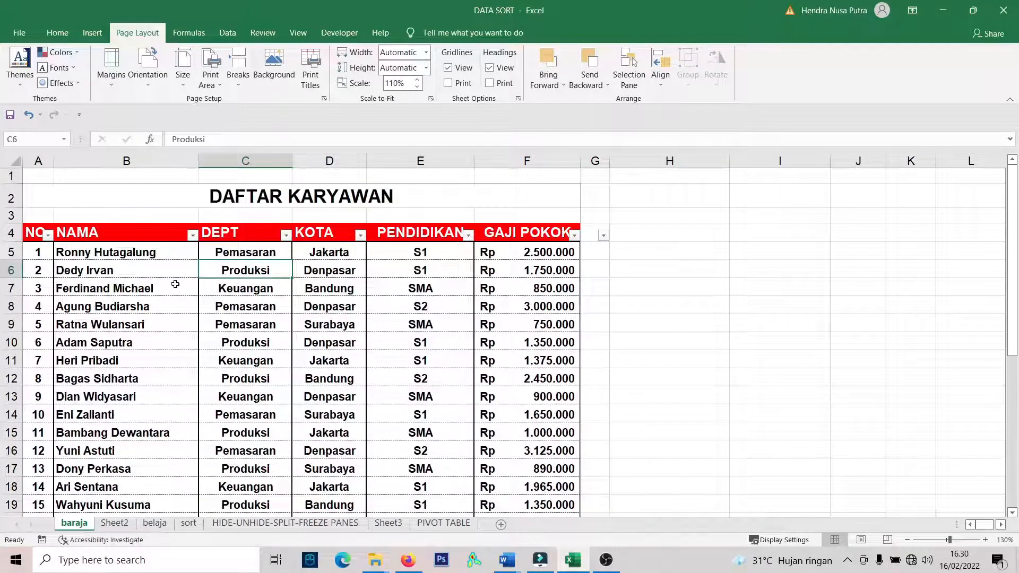
pyautogui.click(332, 291)
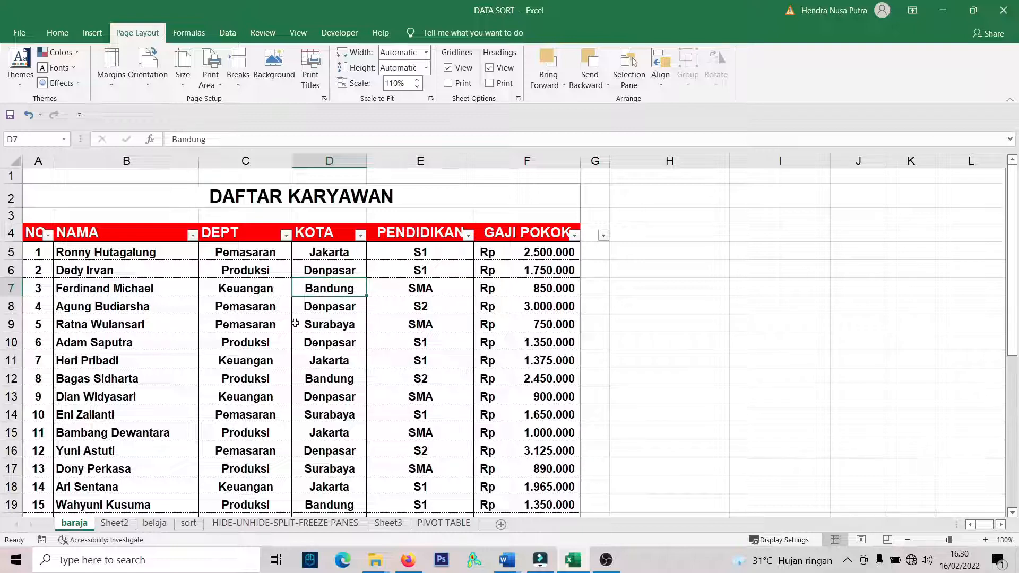
pyautogui.click(258, 337)
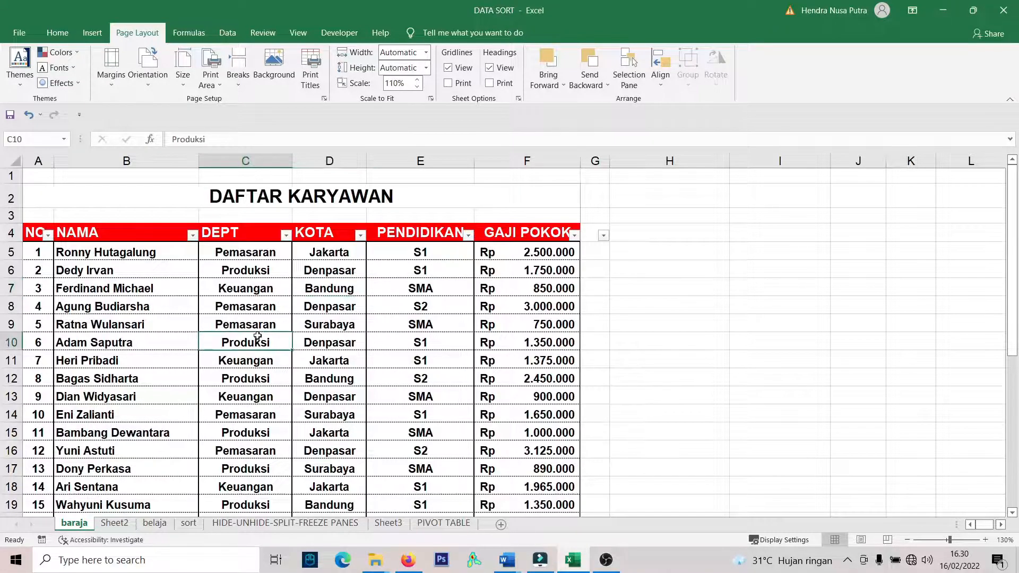